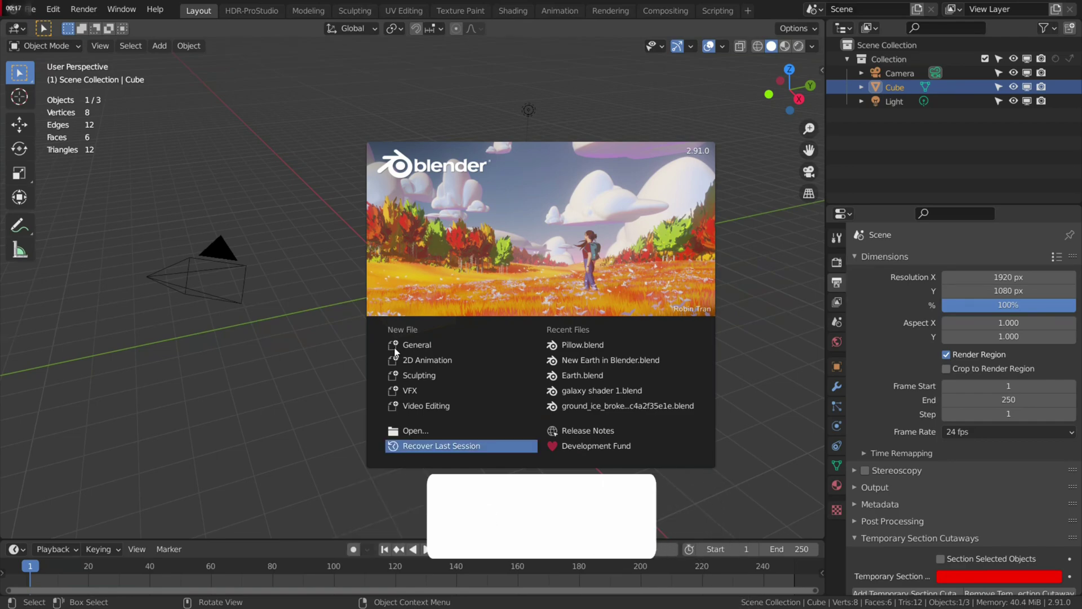
Dismiss the splash screen and delete the default cube.
left_click(458, 241)
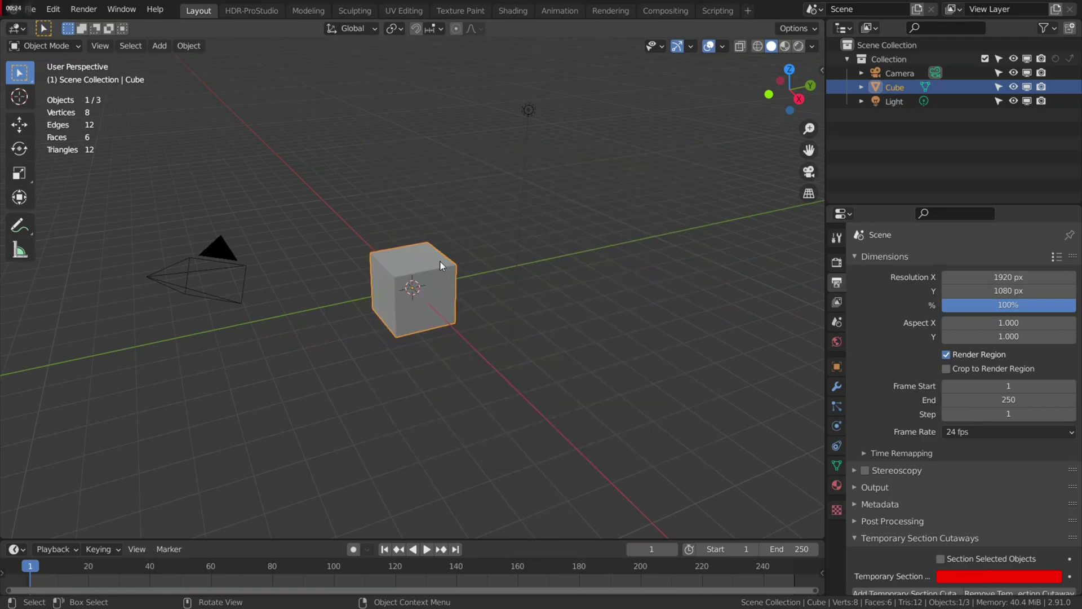
key("x")
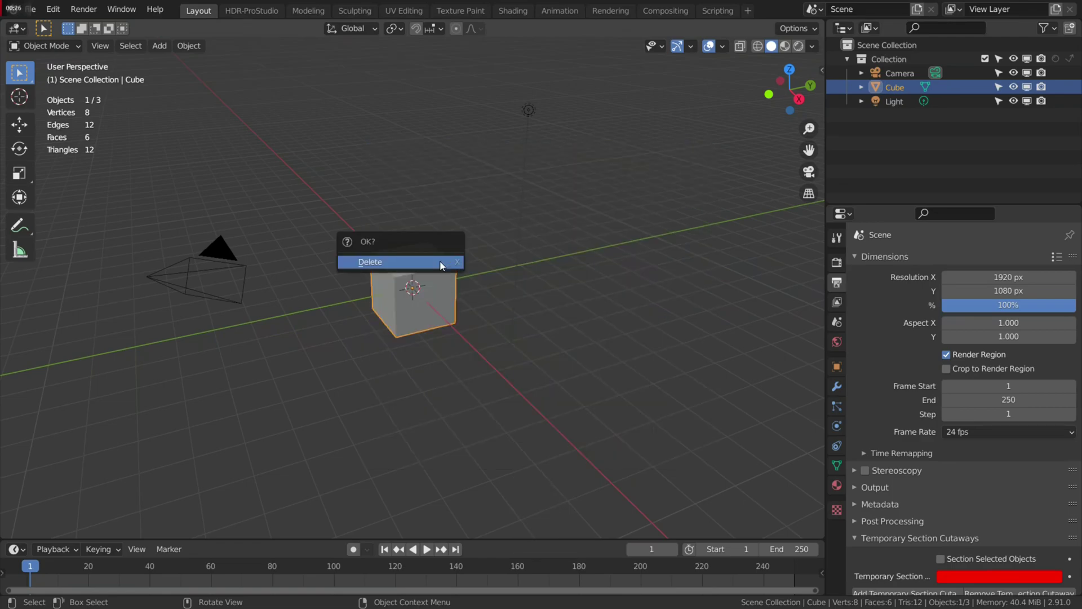
left_click(440, 261)
Add a plane and scale it up to fill the scene as the ground, showing the N sidebar.
key("shift+a")
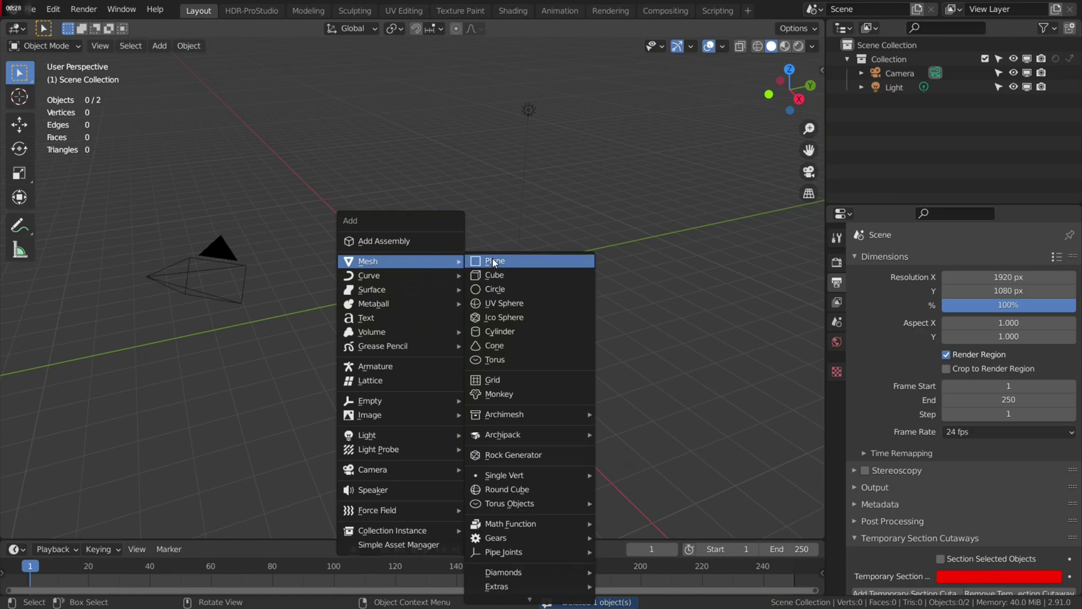
left_click(495, 261)
key("s")
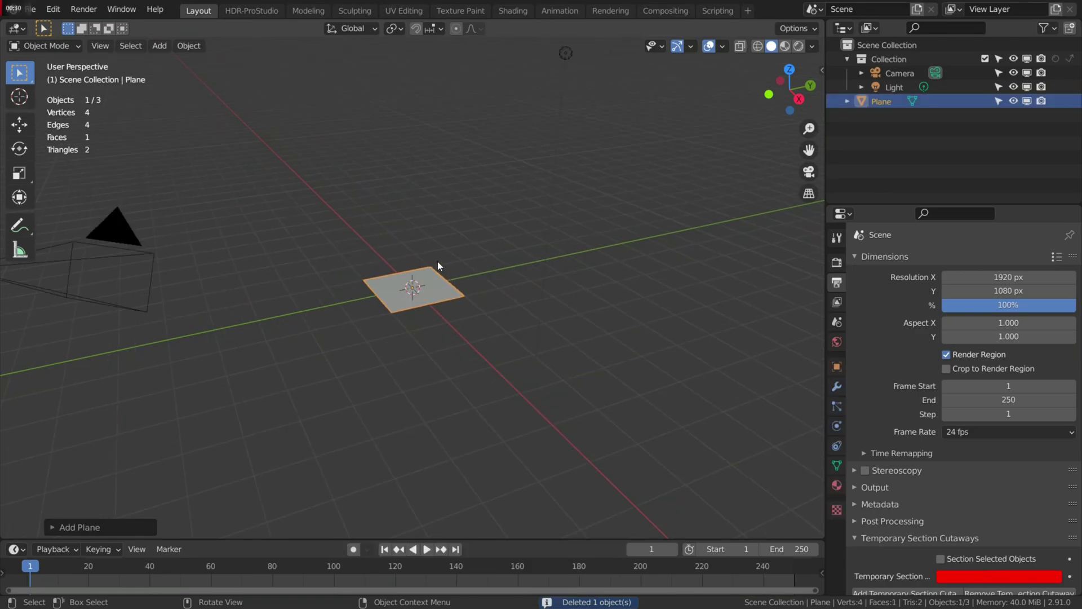
left_click(538, 265)
key("n")
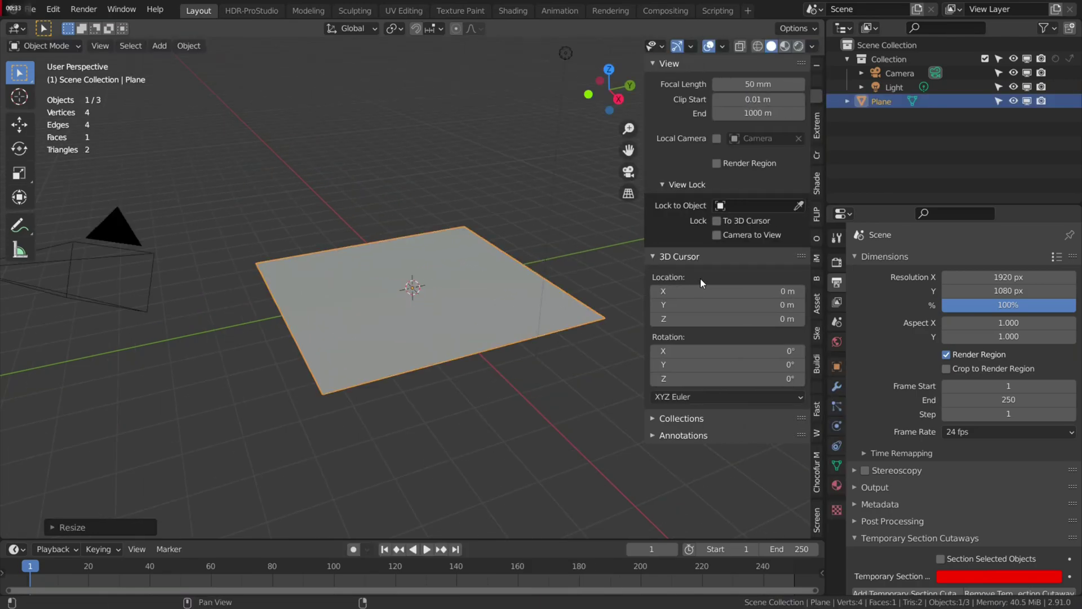
scroll(816, 293, "down", 1, "ctrl")
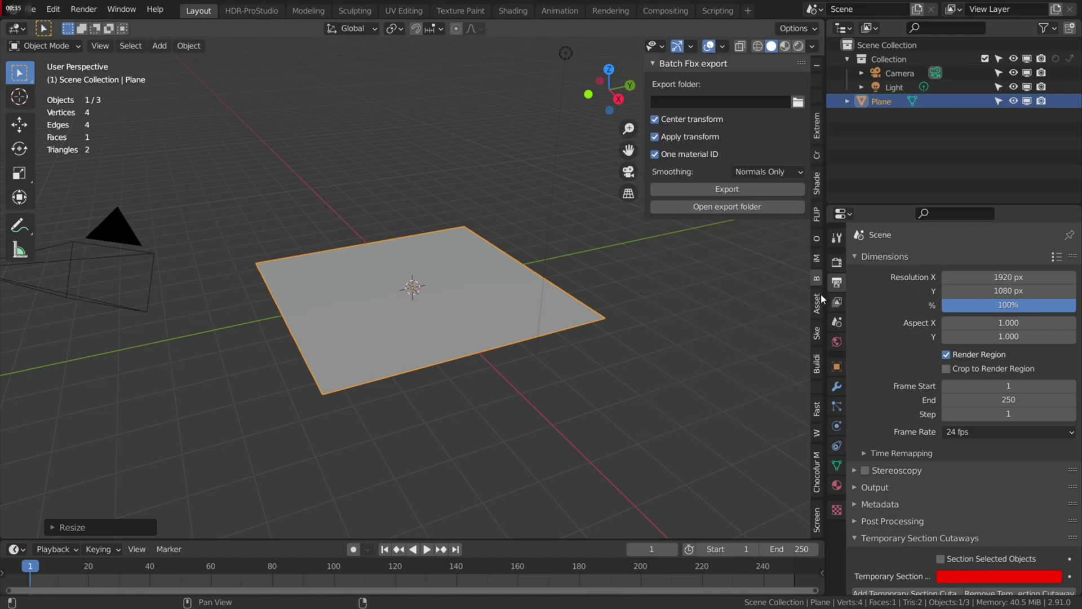
scroll(816, 293, "down", 1, "ctrl")
key("n")
middle_click_drag(806, 539, 490, 263)
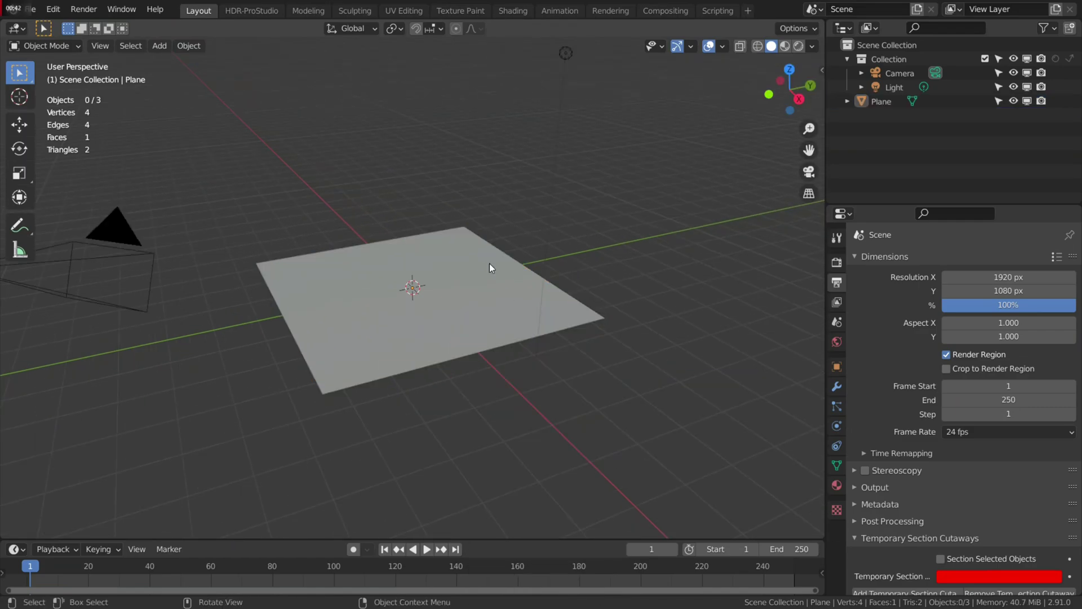
key("n")
left_click(710, 290)
key("n")
key("n")
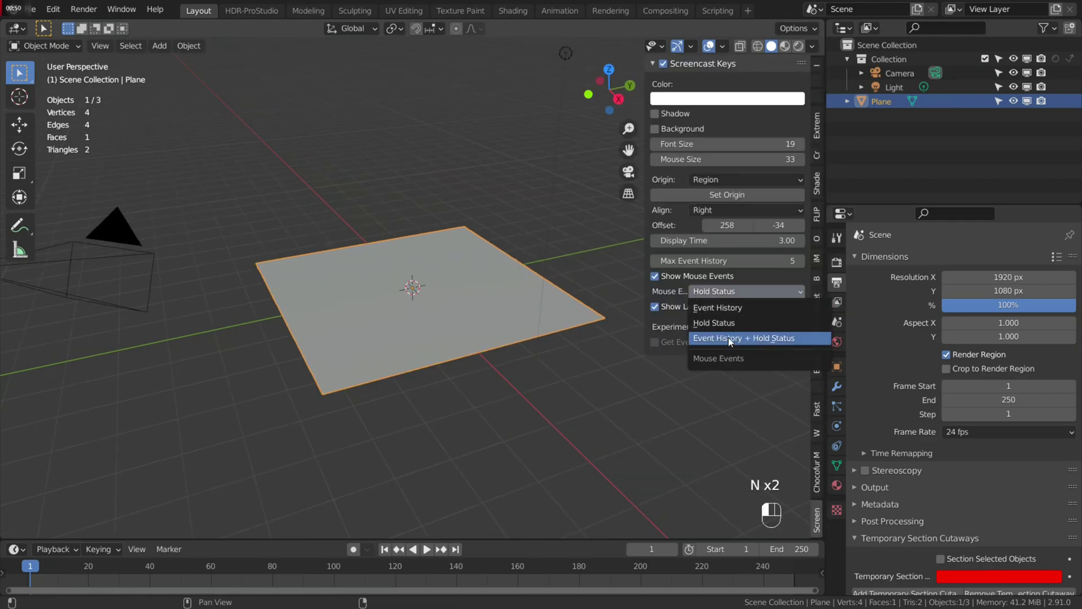
left_click(728, 337)
key("n")
scroll(594, 288, "down", 2)
scroll(594, 288, "up", 1)
key("n")
left_click(783, 240)
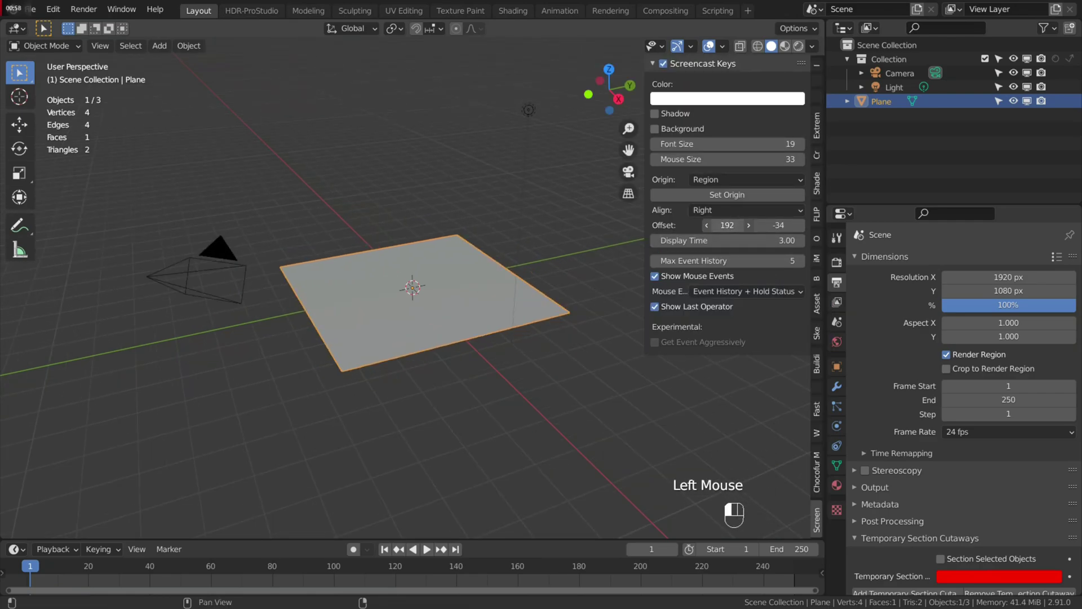
key("n")
key("n")
left_click(472, 238)
key("n")
scroll(395, 264, "up", 2)
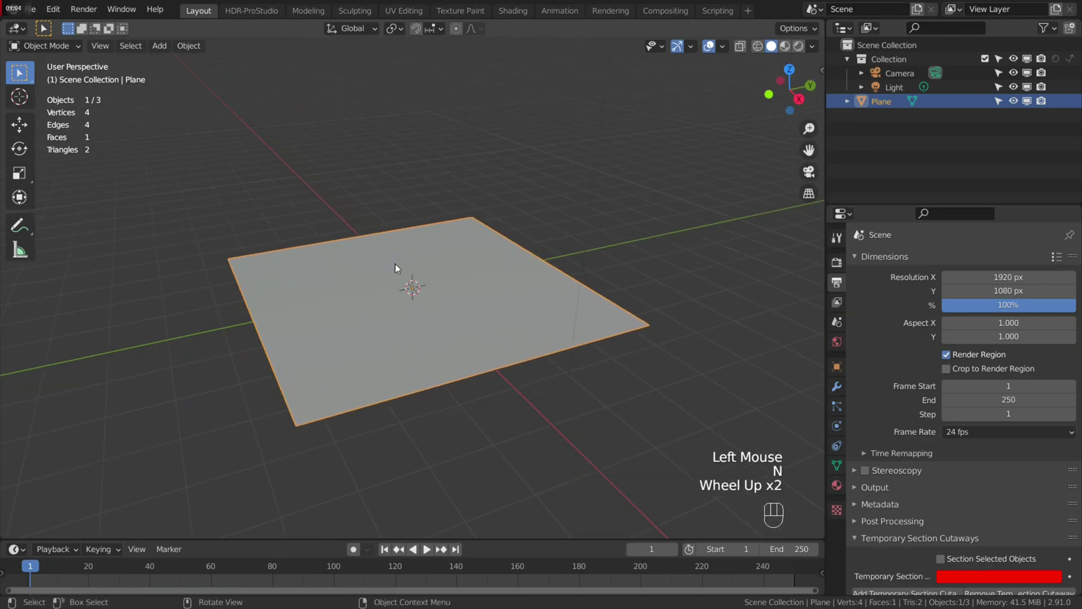
scroll(427, 279, "up", 1)
scroll(427, 279, "down", 2)
scroll(427, 280, "up", 2)
scroll(429, 284, "down", 1)
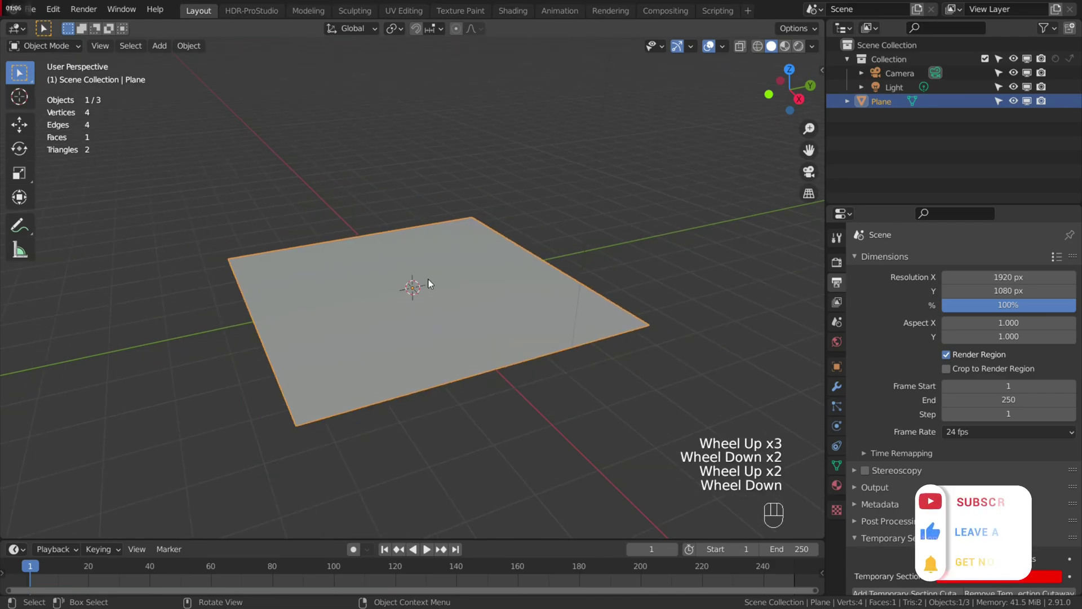
Add a second plane and move it straight up along Z above the ground plane.
key("shift+a")
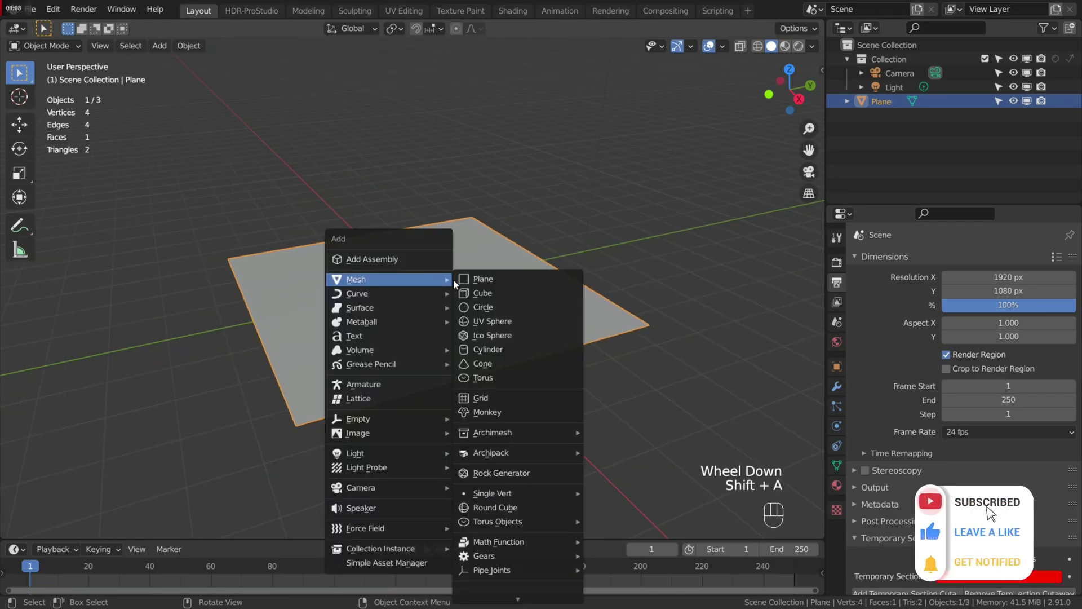
left_click(484, 277)
key("g")
key("z")
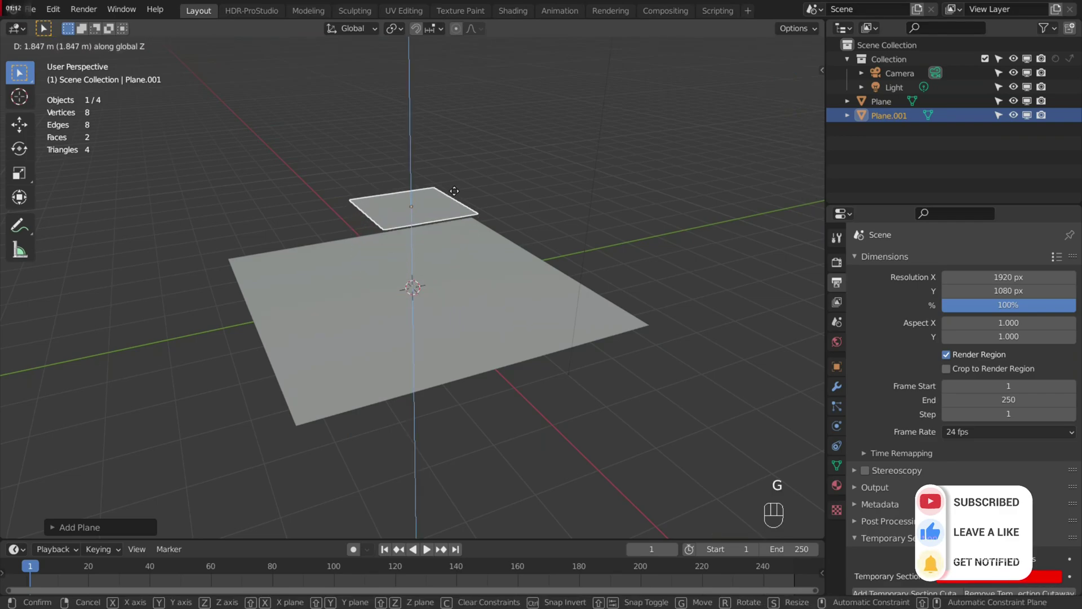
left_click(464, 223)
scroll(455, 241, "up", 4)
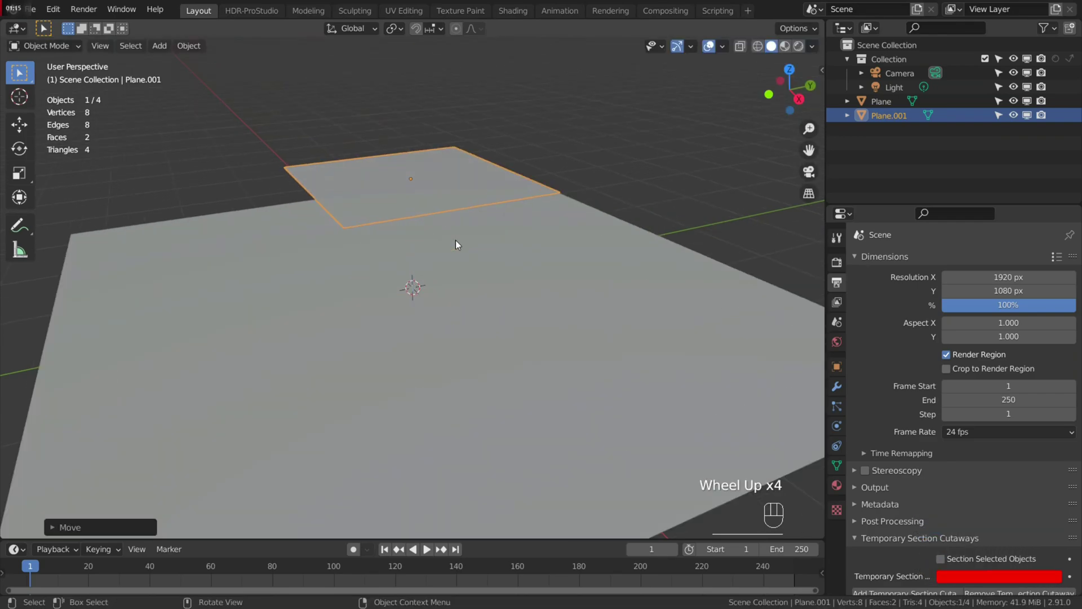
mouse_move(456, 240)
middle_mouse_down()
mouse_move(430, 236)
mouse_move(381, 321)
mouse_move(471, 281)
middle_mouse_up()
scroll(443, 235, "up", 2)
Subdivide the raised plane with 50 cuts in Edit Mode, then view the grid edge-on.
key("Tab")
right_click(433, 219)
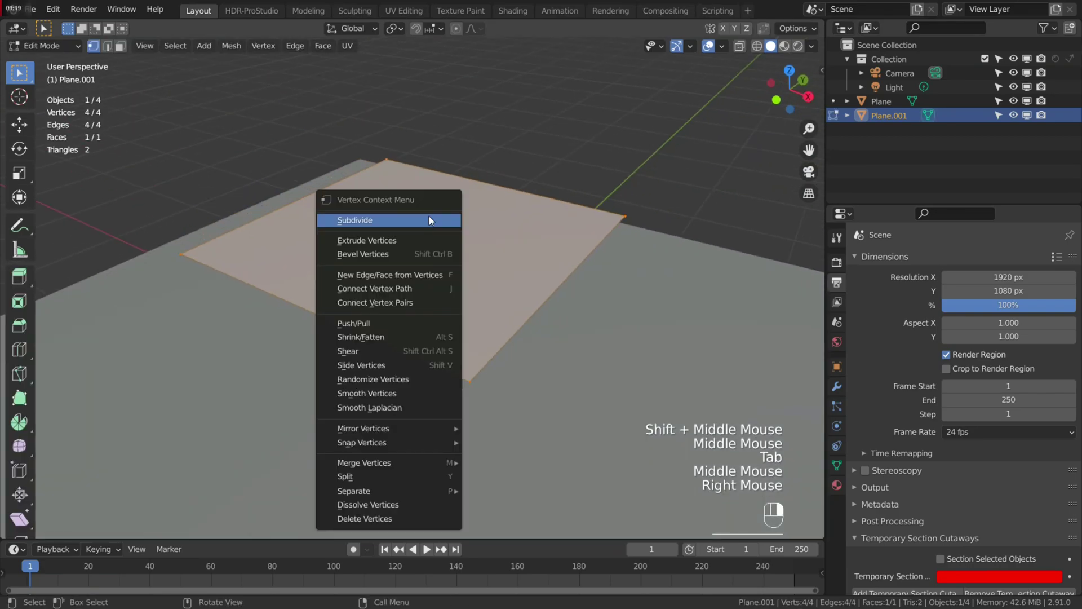
left_click(429, 216)
left_click(67, 525)
left_click(194, 430)
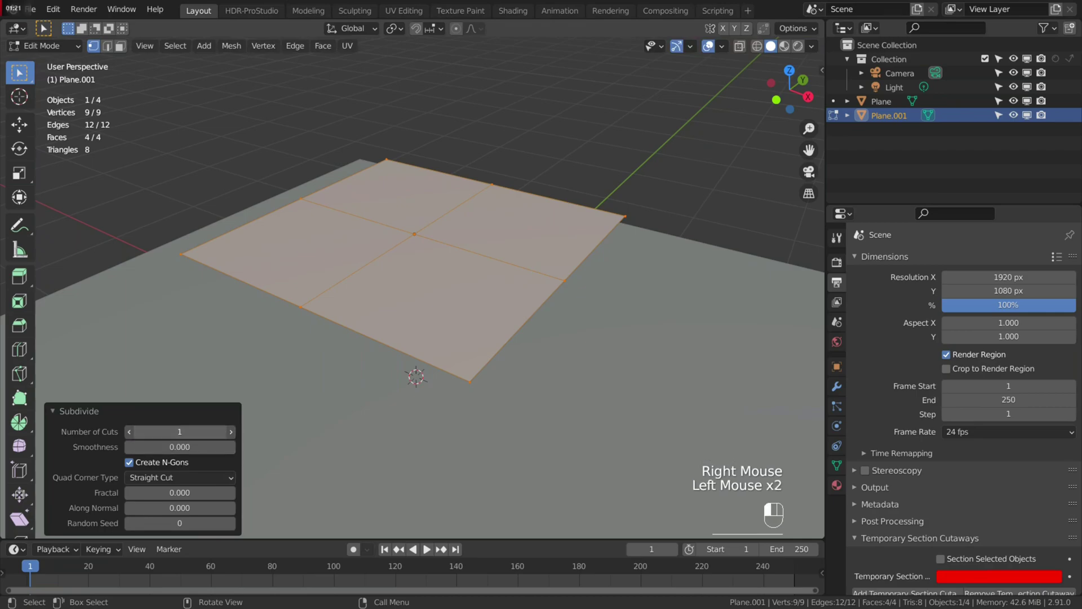
key("Return")
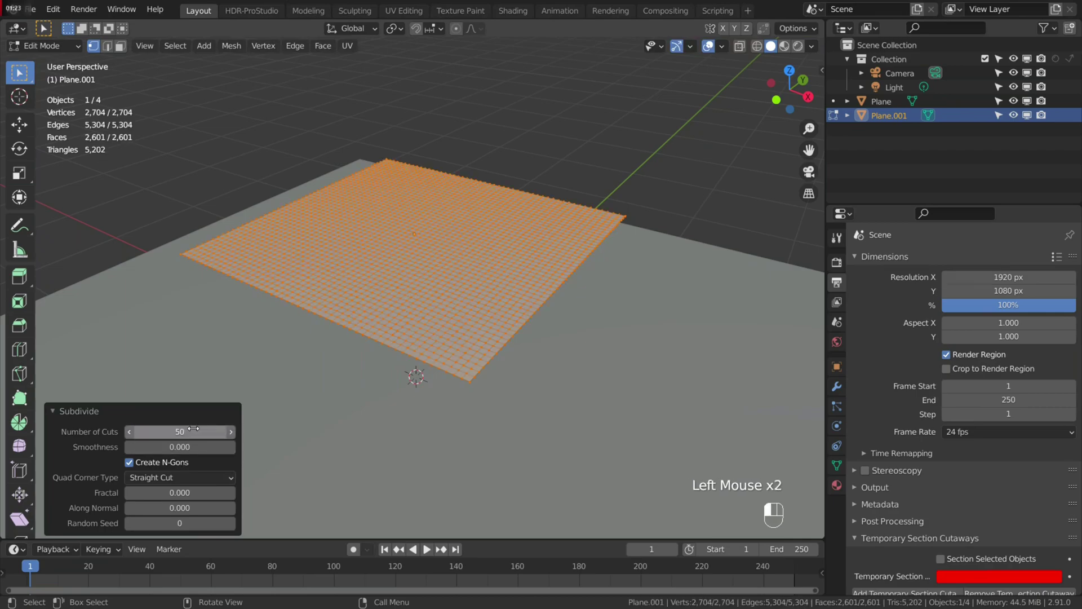
scroll(448, 274, "up", 3)
scroll(431, 301, "down", 2)
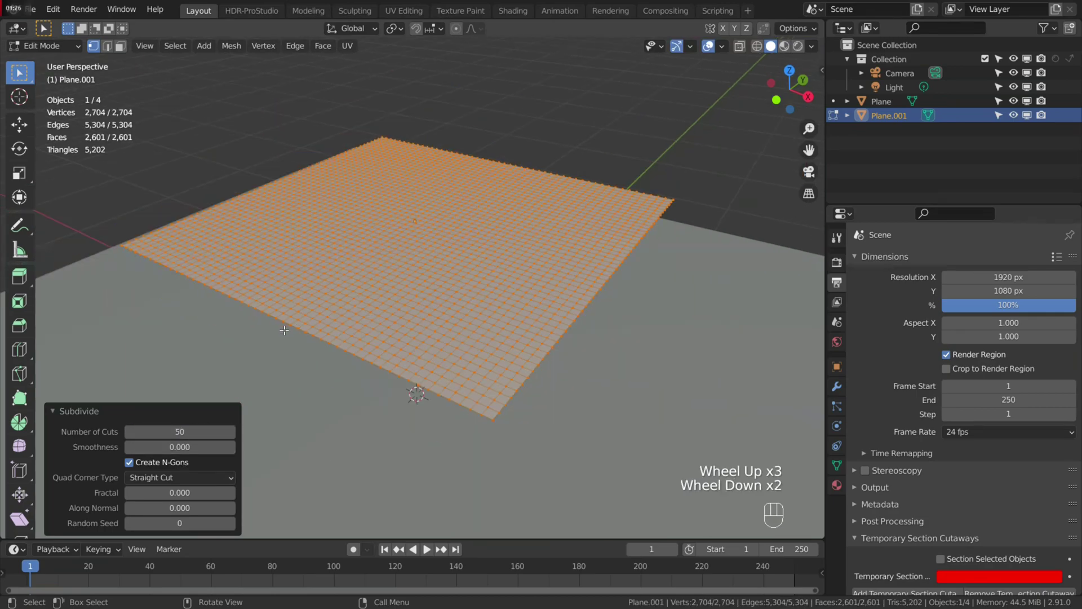
key("Tab")
key("Tab")
middle_click_drag(330, 312, 413, 394)
scroll(374, 261, "up", 2)
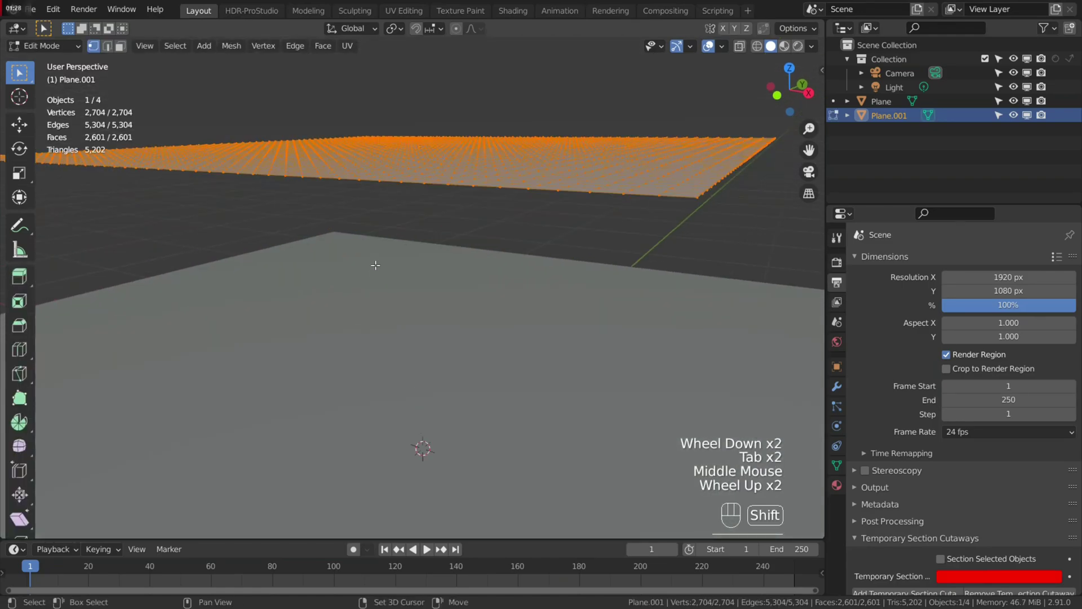
middle_click_drag(375, 262, 397, 264, "shift")
middle_click_drag(397, 264, 405, 269)
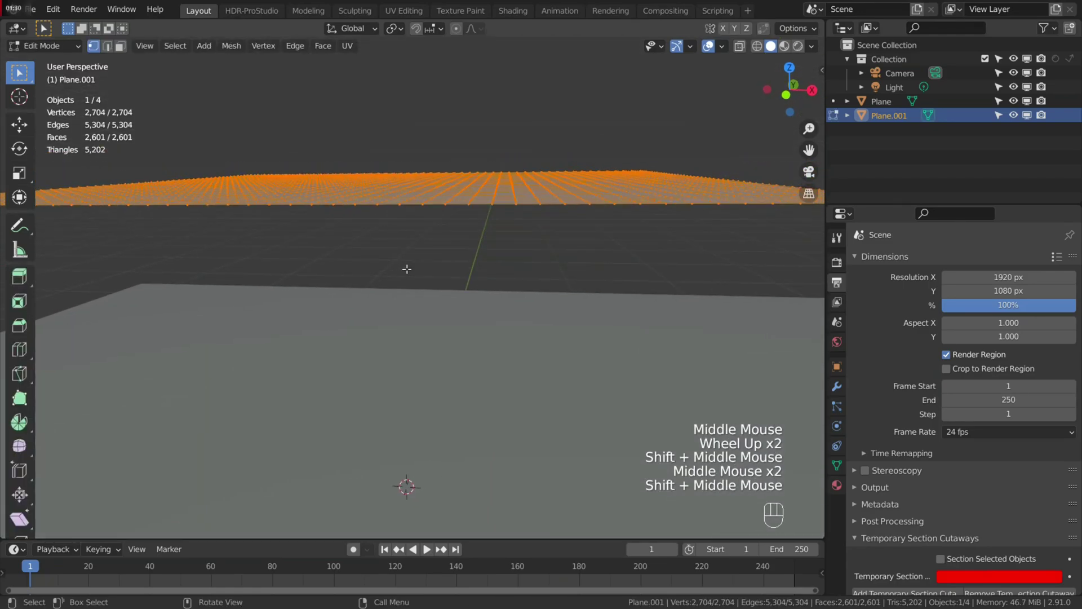
In front view, extrude the grid a short distance into a thin slab.
key("KP_1")
scroll(397, 155, "up", 3)
mouse_move(397, 155)
middle_mouse_down("shift")
mouse_move(290, 309)
mouse_move(288, 262)
mouse_move(364, 261)
mouse_move(349, 243)
middle_mouse_up("shift")
scroll(364, 262, "down", 1)
scroll(364, 261, "down", 1)
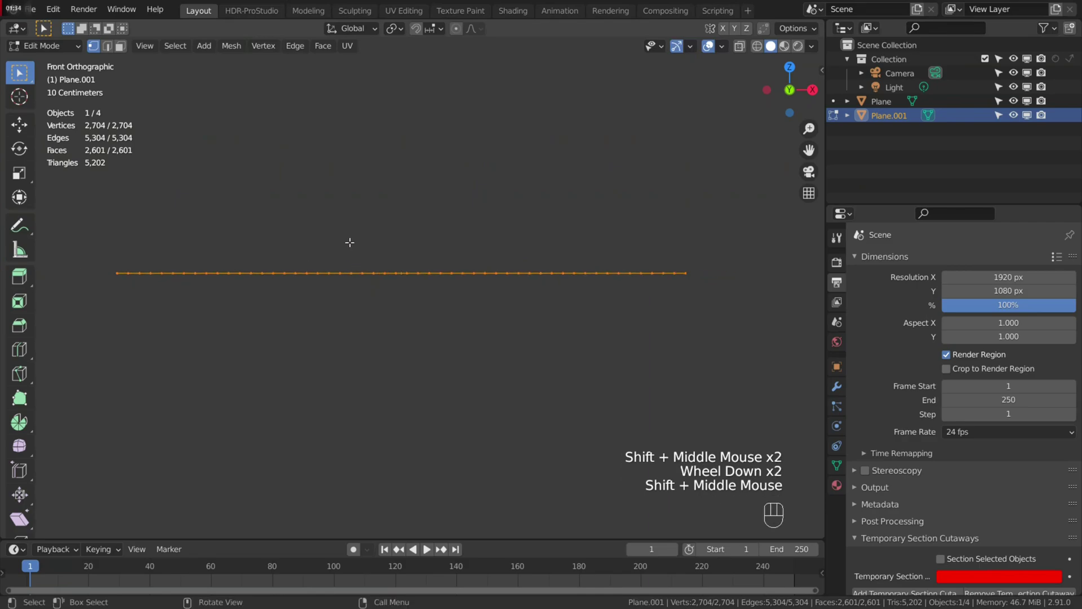
scroll(331, 240, "up", 2)
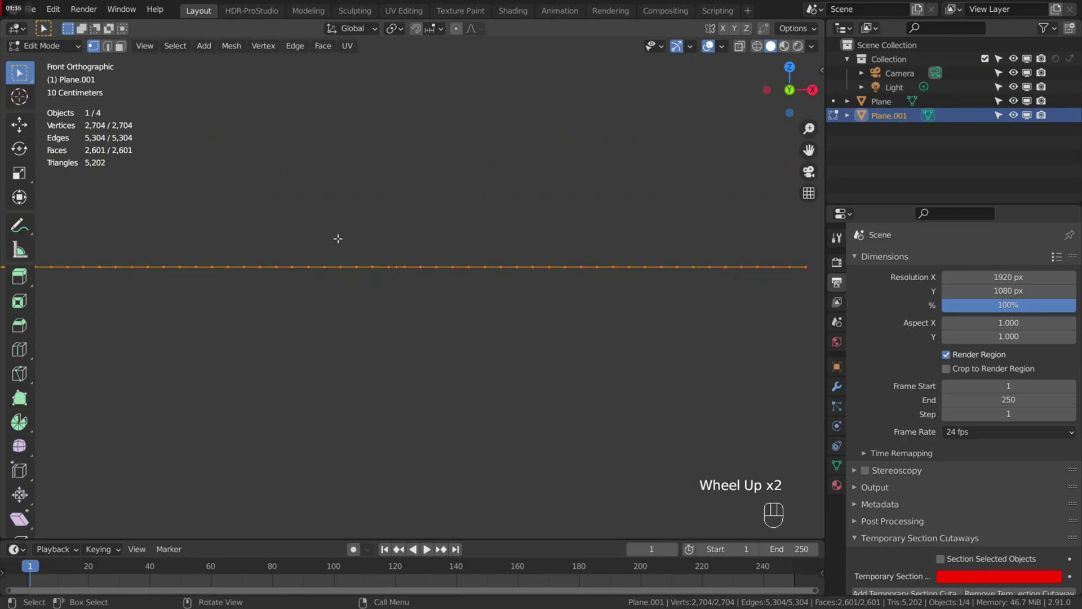
key("e")
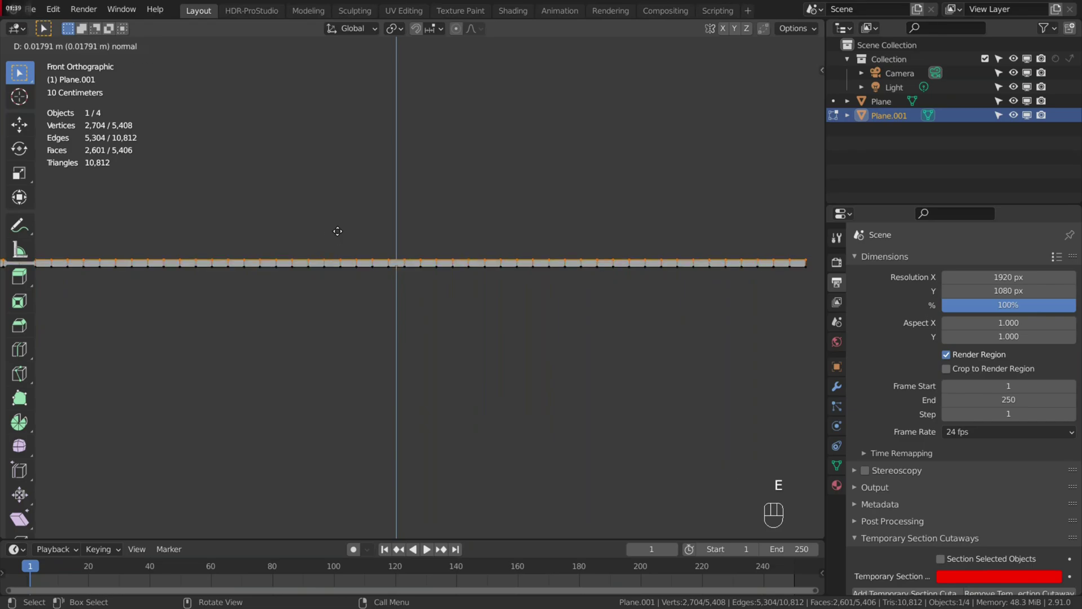
Return to Object Mode and rotate the slab 69.2° about the X axis.
key("Tab")
scroll(289, 238, "down", 4)
middle_click_drag(290, 238, 258, 252)
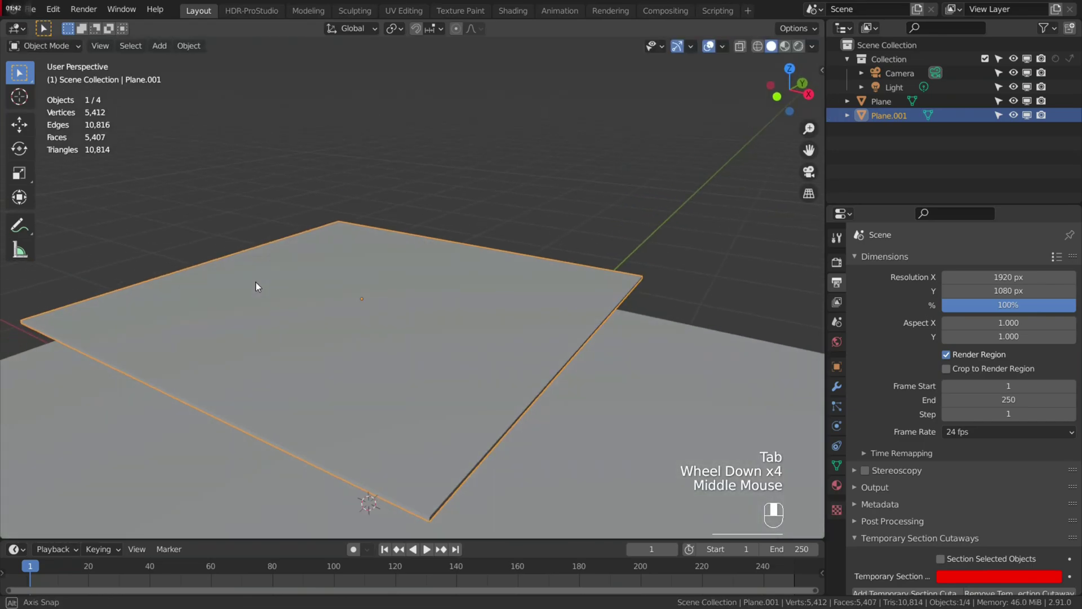
scroll(513, 308, "down", 2)
middle_click_drag(512, 307, 437, 267)
scroll(495, 293, "up", 2)
scroll(495, 293, "down", 2)
scroll(494, 293, "up", 1)
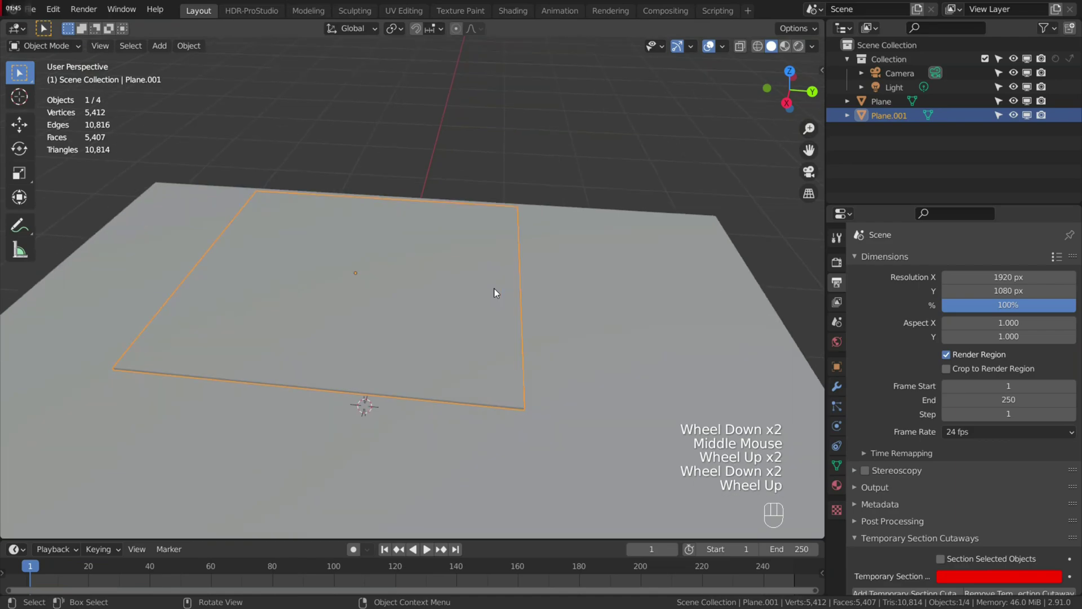
mouse_move(494, 292)
middle_mouse_down()
mouse_move(550, 278)
mouse_move(459, 252)
middle_mouse_up()
key("r")
key("x")
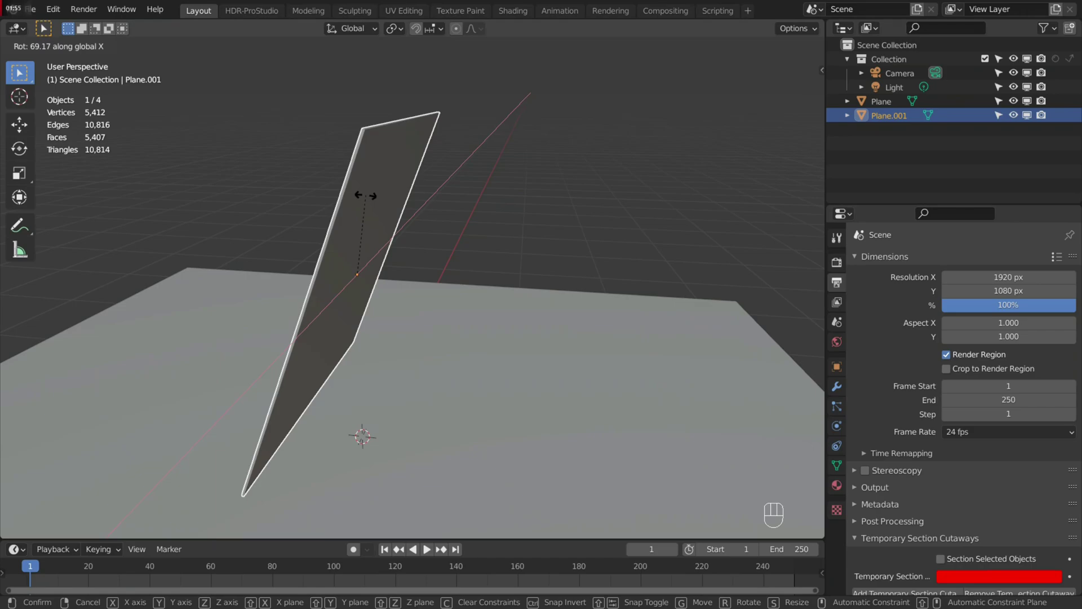
left_click(366, 196)
scroll(252, 270, "down", 2)
scroll(251, 271, "down", 1)
mouse_move(251, 270)
middle_mouse_down()
mouse_move(402, 298)
mouse_move(434, 287)
middle_mouse_up()
scroll(434, 287, "up", 1)
scroll(434, 287, "up", 2)
scroll(433, 287, "down", 2)
scroll(432, 286, "up", 3)
scroll(431, 287, "down", 3)
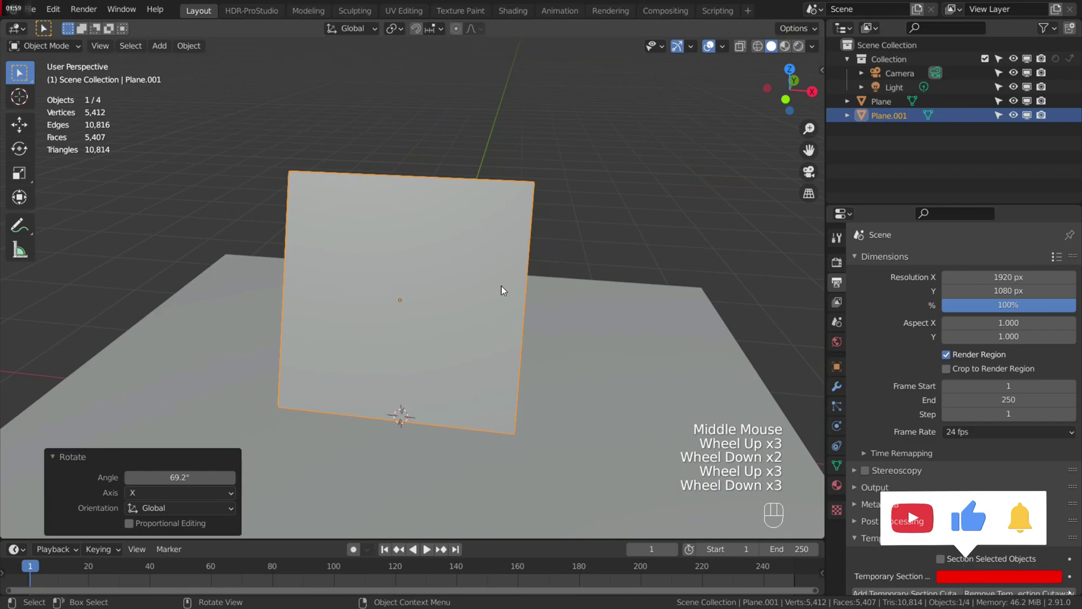
scroll(502, 290, "down", 5)
scroll(402, 324, "down", 1)
scroll(401, 324, "up", 5)
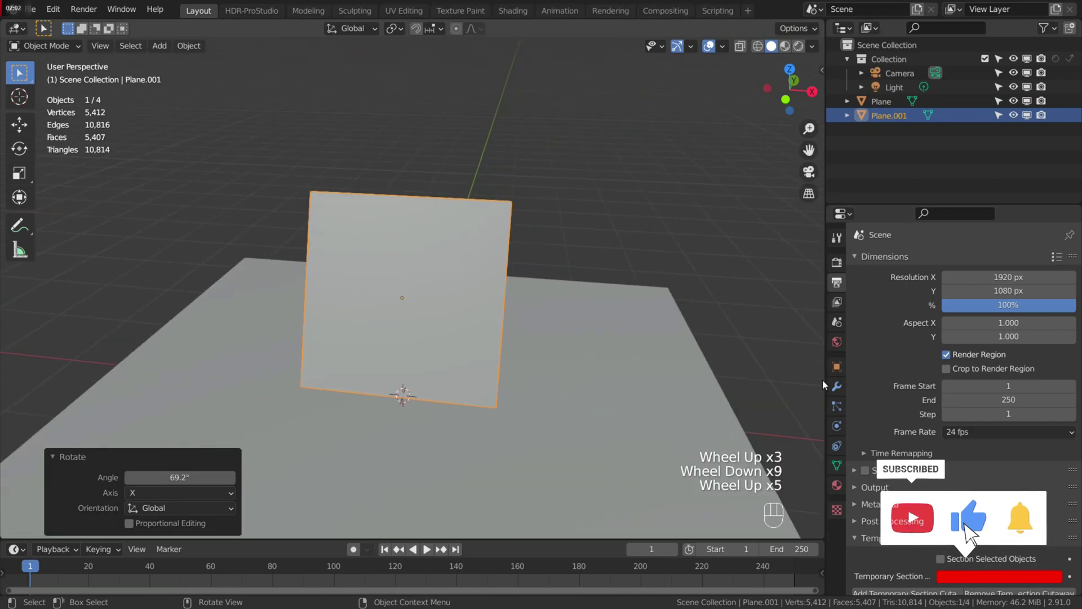
Add cloth physics to Plane.001 from the Physics tab.
left_click(838, 427)
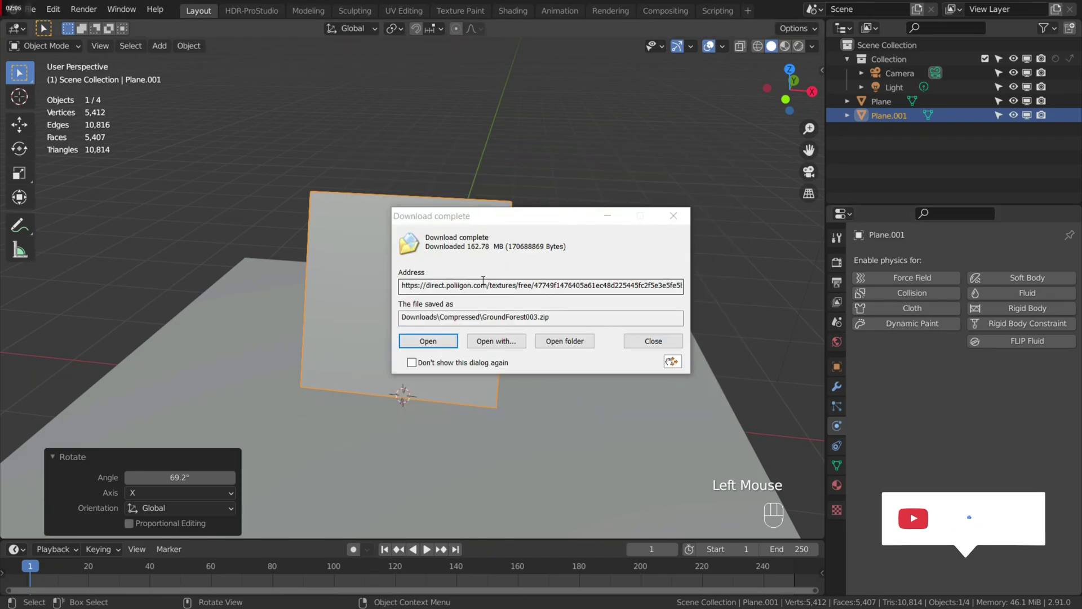
left_click(629, 341)
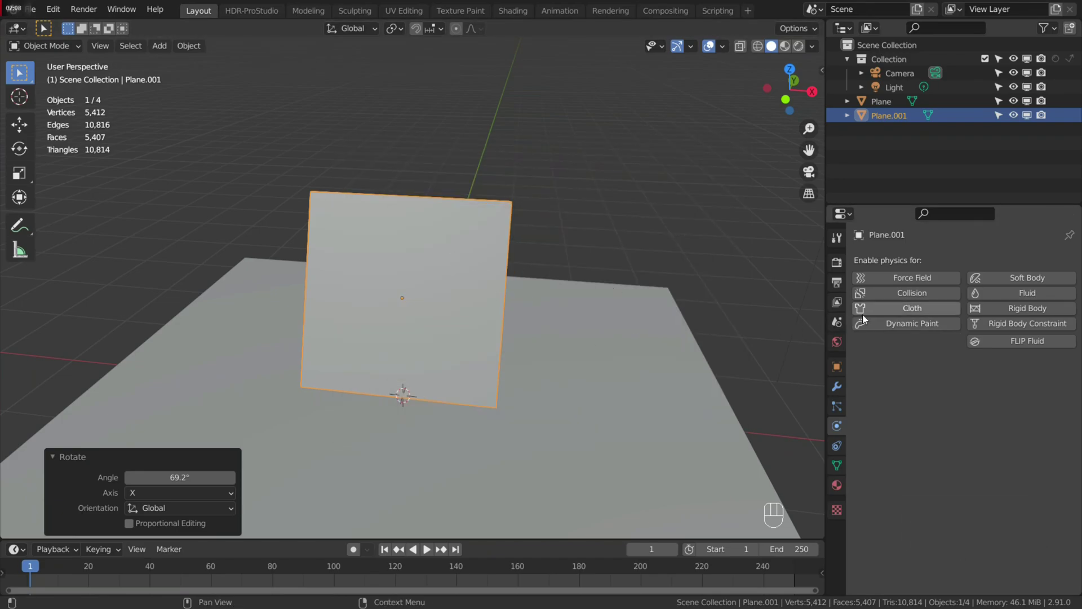
left_click(879, 309)
scroll(880, 327, "down", 1)
scroll(1007, 350, "down", 2)
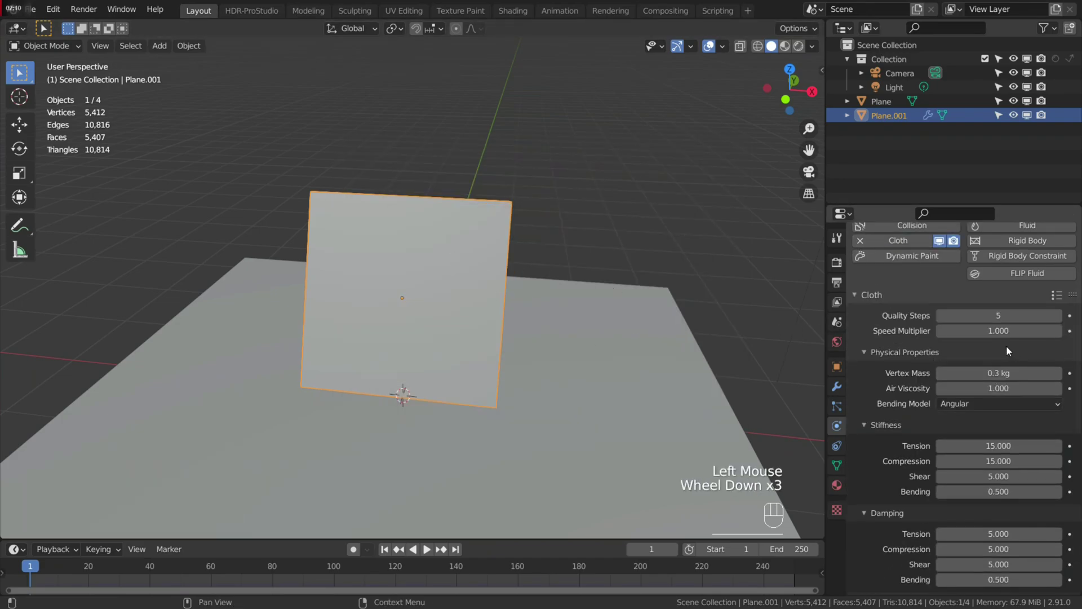
Set the cloth Quality Steps to 15 and begin setting Vertex Mass to 0.02 kg.
left_click(972, 320)
type("10")
key("Return")
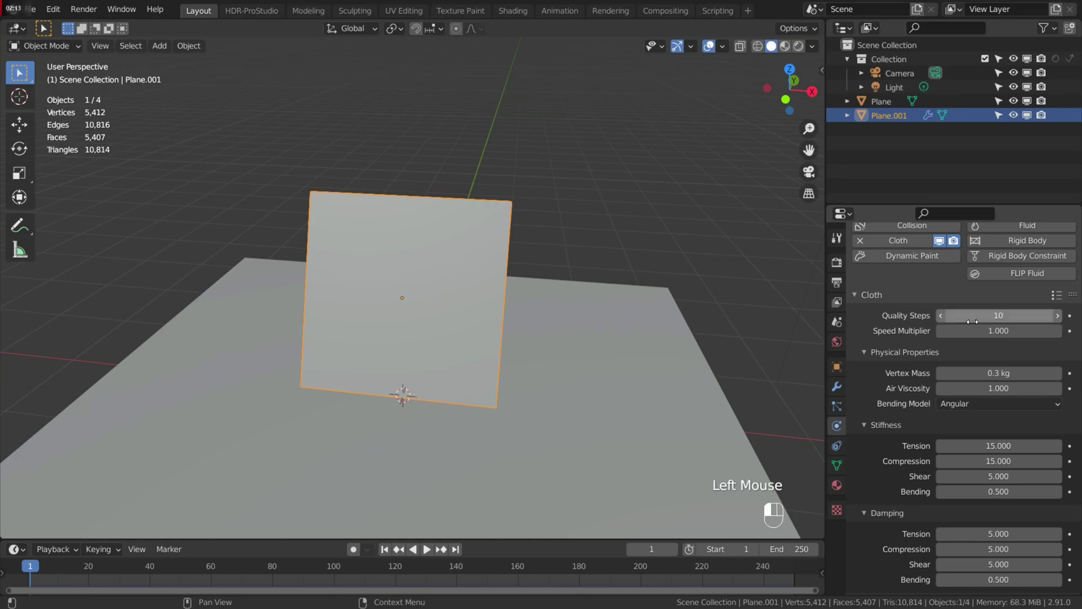
left_click(973, 319)
type("15")
key("Return")
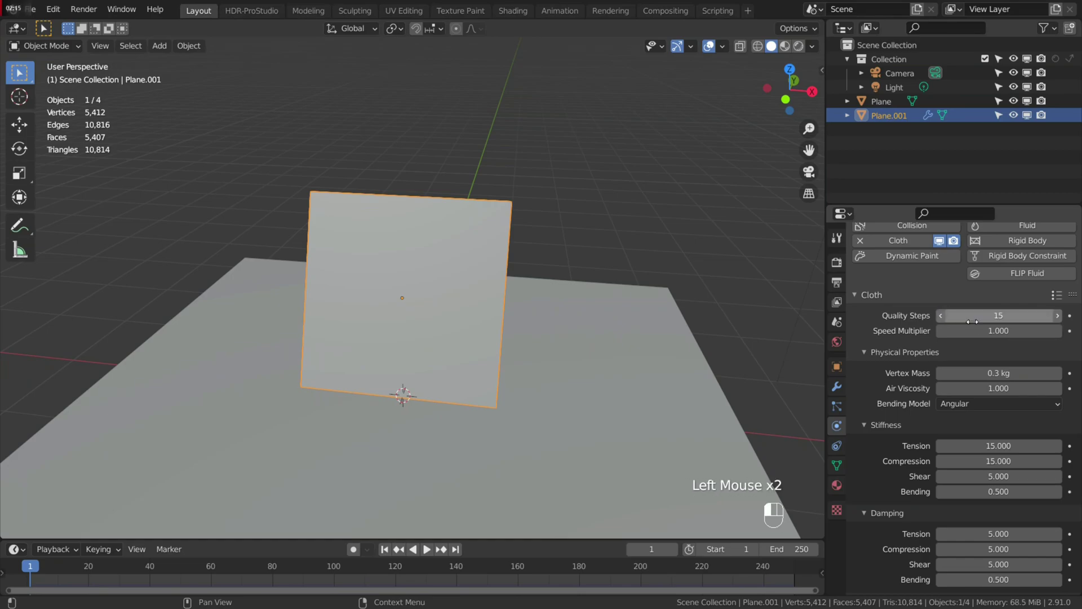
left_click(971, 375)
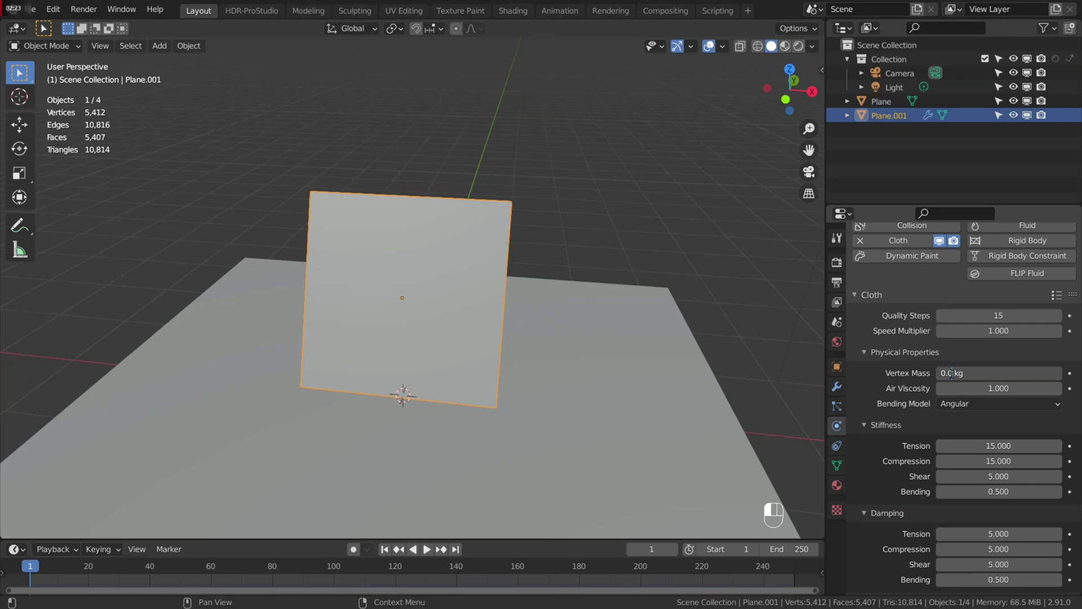
type("2")
Confirm the 0.02 kg vertex mass, then enable cloth Pressure at 4.000.
key("Return")
scroll(948, 373, "down", 6)
scroll(941, 374, "down", 3)
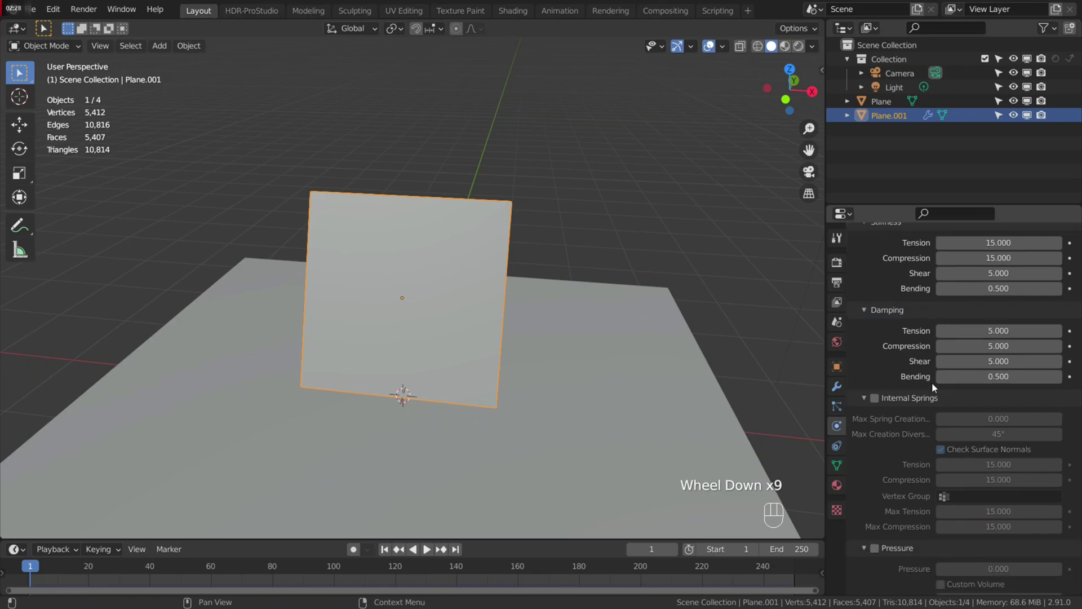
scroll(931, 382, "down", 3)
scroll(931, 382, "down", 3)
left_click(873, 413)
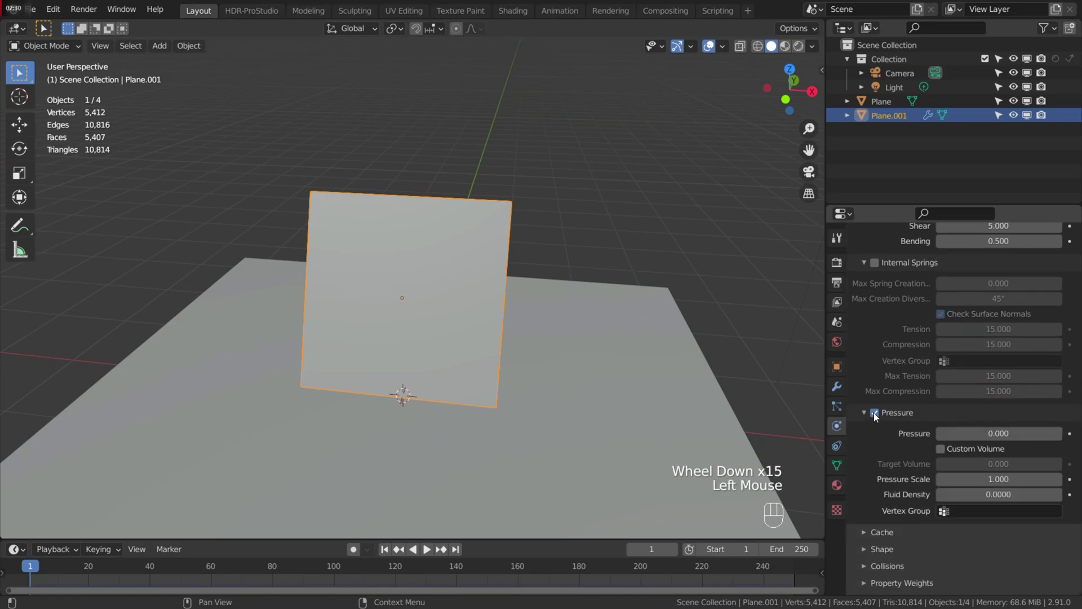
double_click(997, 433)
type("4.000")
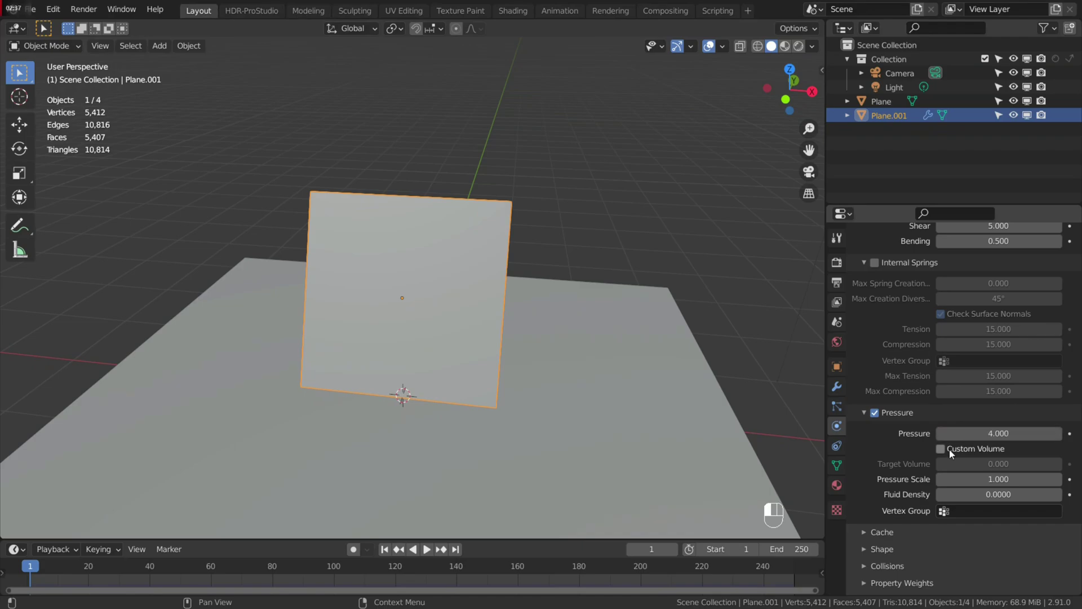
scroll(949, 452, "down", 2)
scroll(922, 415, "down", 3)
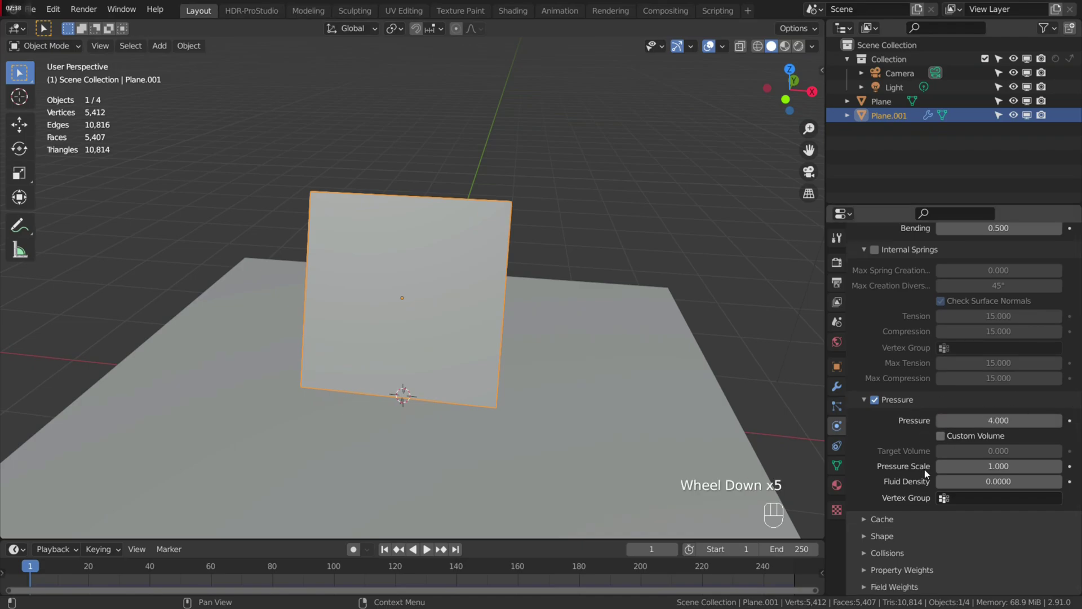
Set the cloth Field Weights gravity to 3.
left_click(894, 586)
scroll(887, 558, "down", 5)
scroll(931, 478, "down", 1)
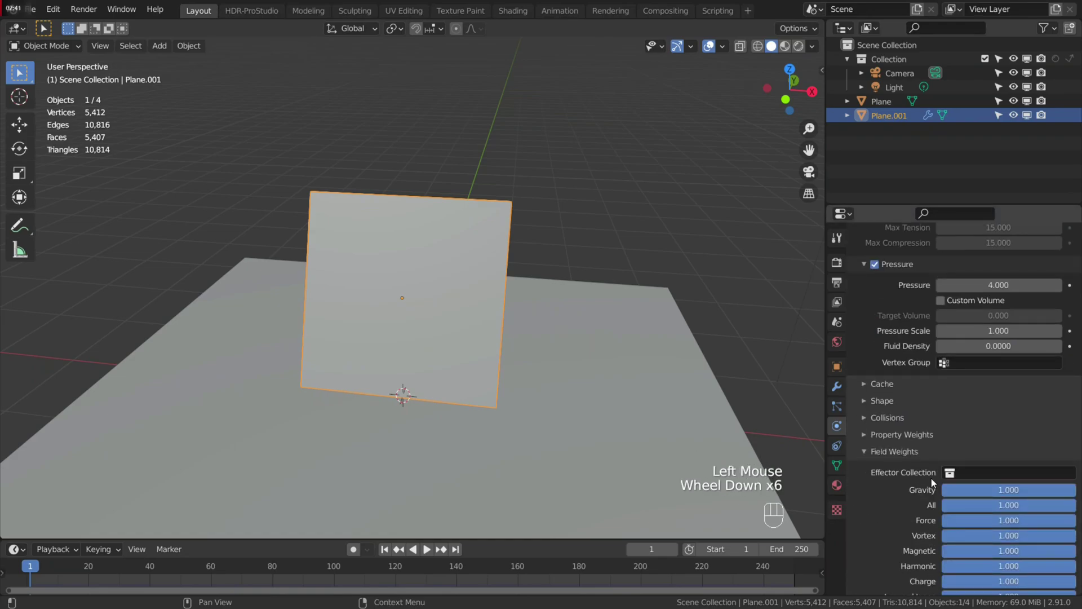
scroll(988, 474, "down", 1)
left_click(988, 471)
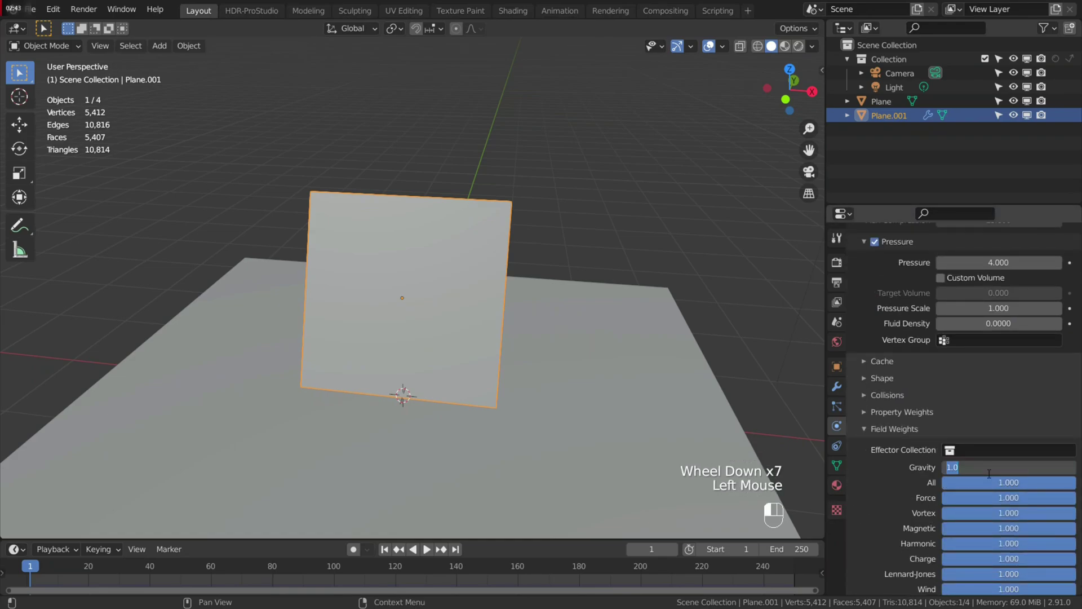
type("3.000")
scroll(906, 400, "down", 3)
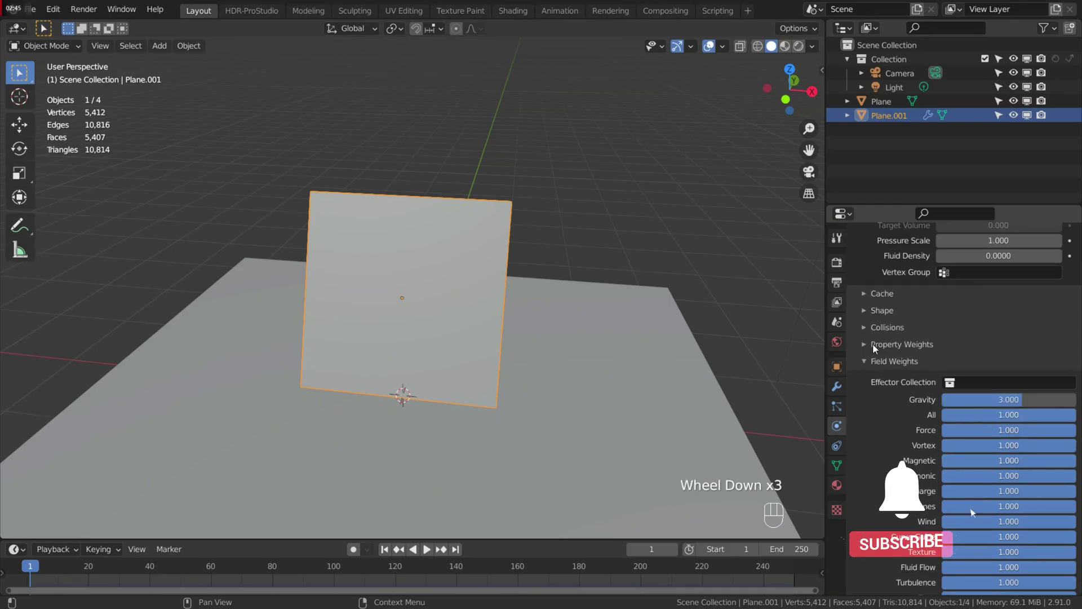
left_click(876, 357)
scroll(879, 378, "down", 4)
Set cloth collision Quality to 10 and Object Collisions Distance to 0.002 m.
left_click(896, 551)
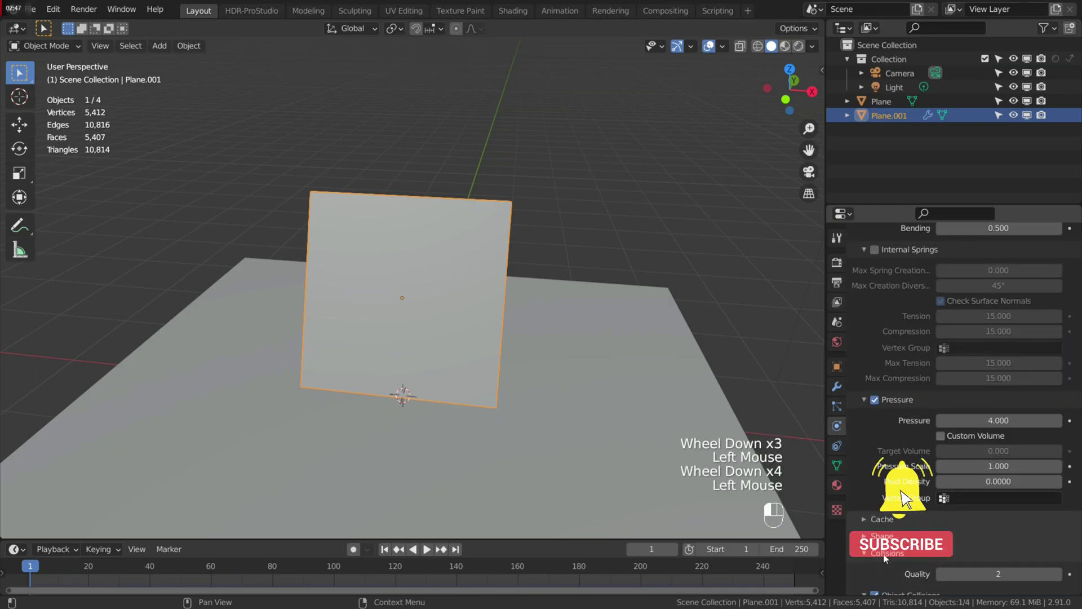
scroll(933, 465, "down", 4)
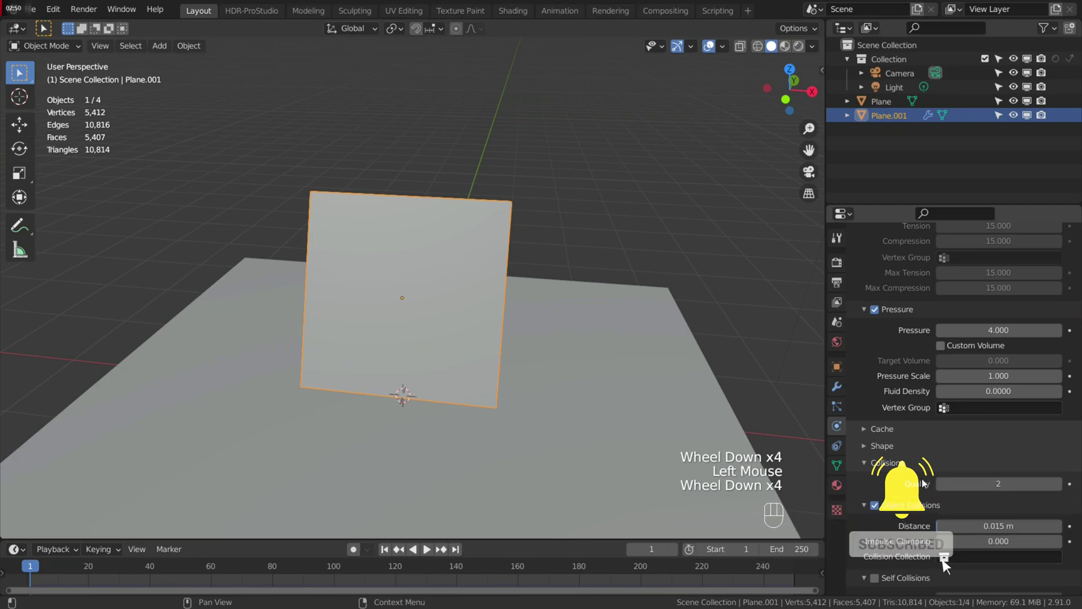
left_click(963, 482)
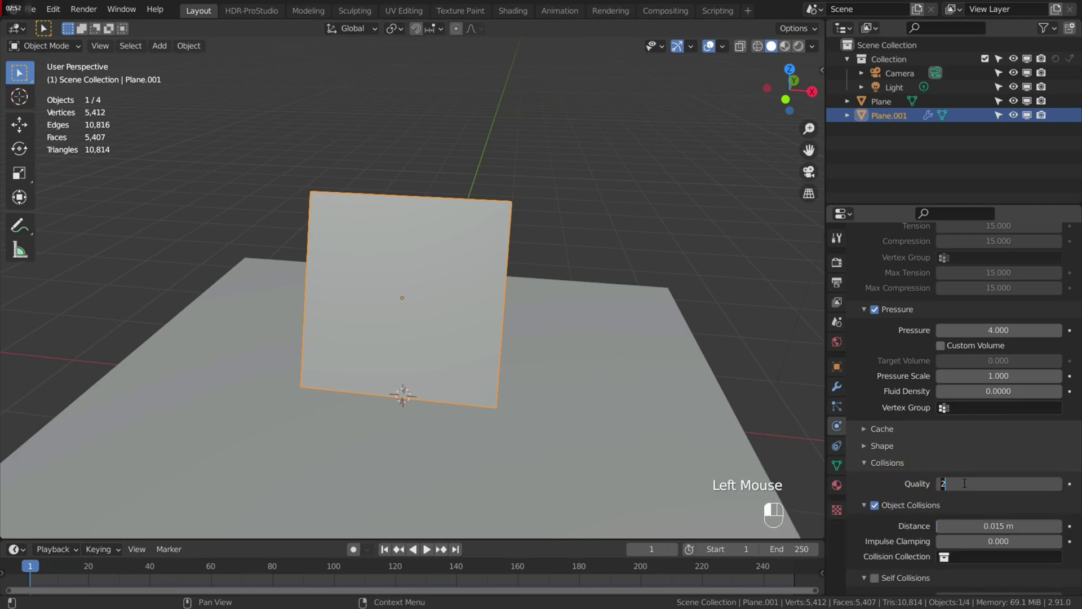
type("10")
key("Return")
scroll(965, 457, "down", 2)
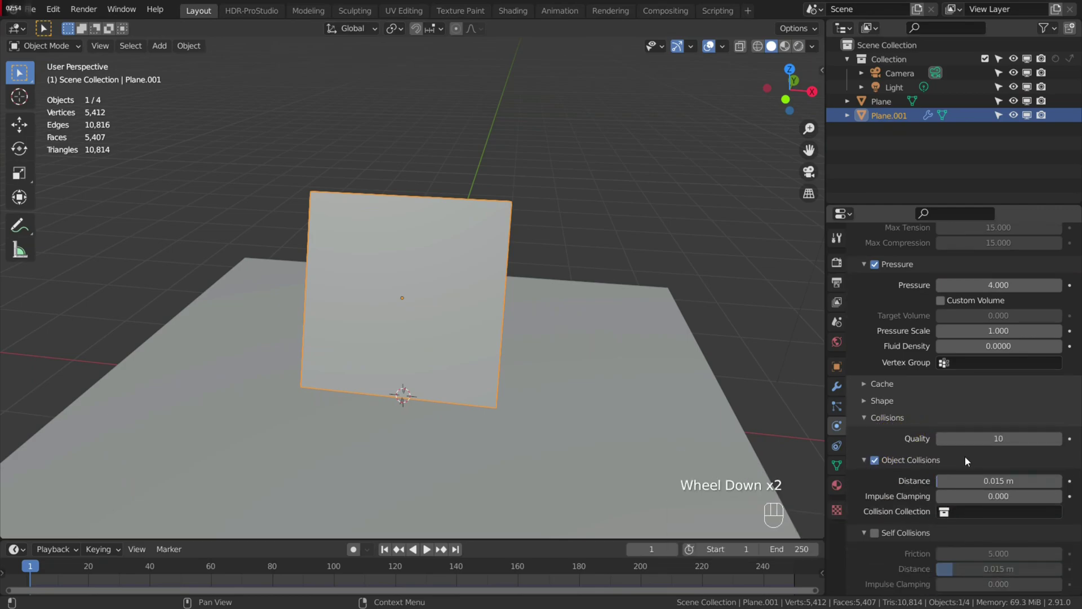
left_click(968, 480)
type("02")
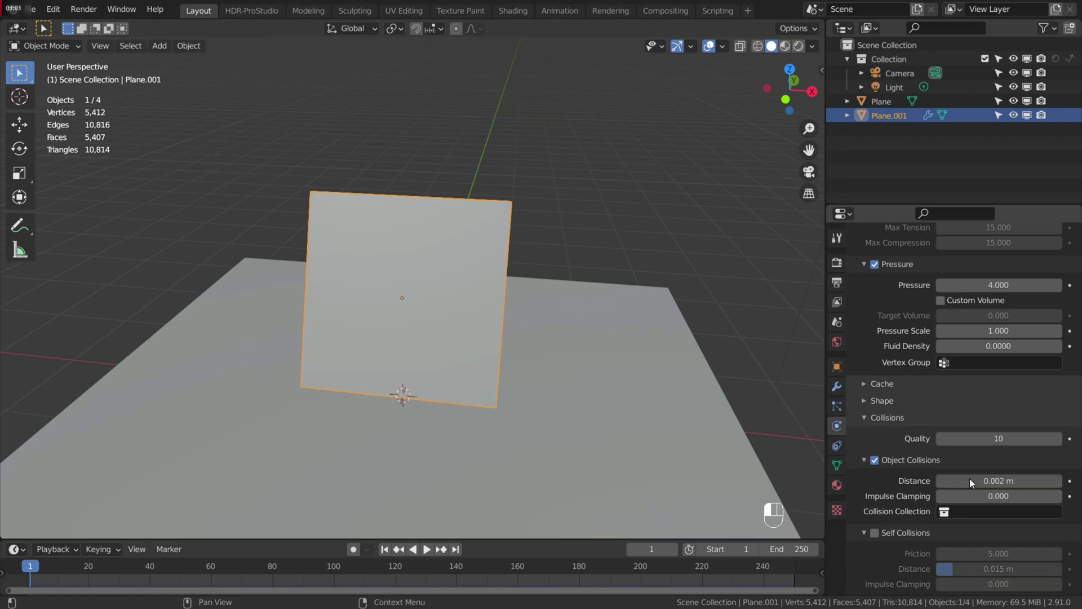
scroll(970, 478, "down", 2)
scroll(902, 478, "down", 2)
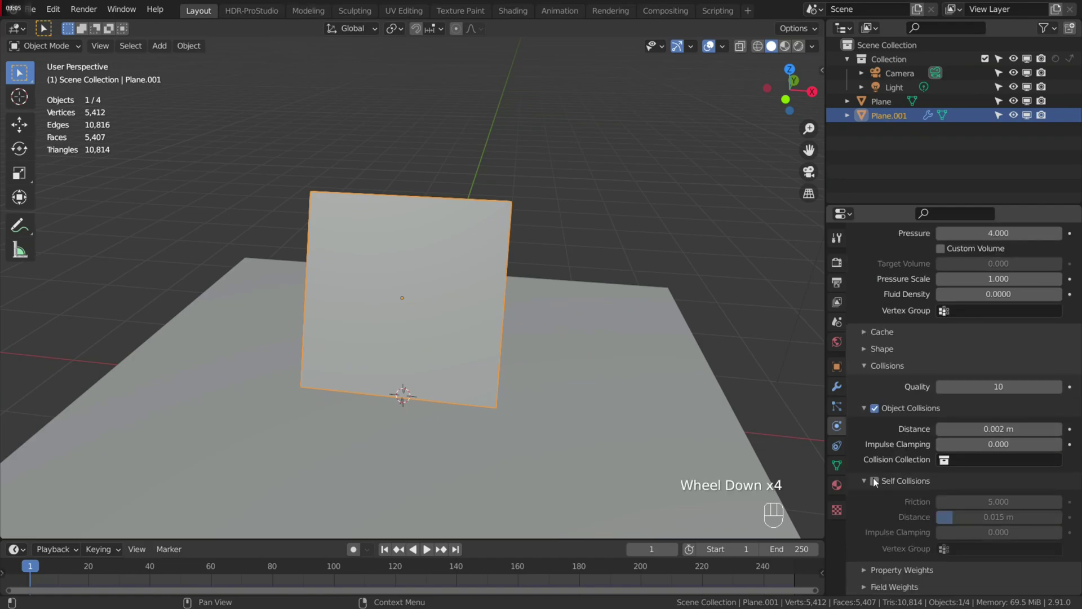
Select the ground plane and give it Collision physics.
left_click(863, 407)
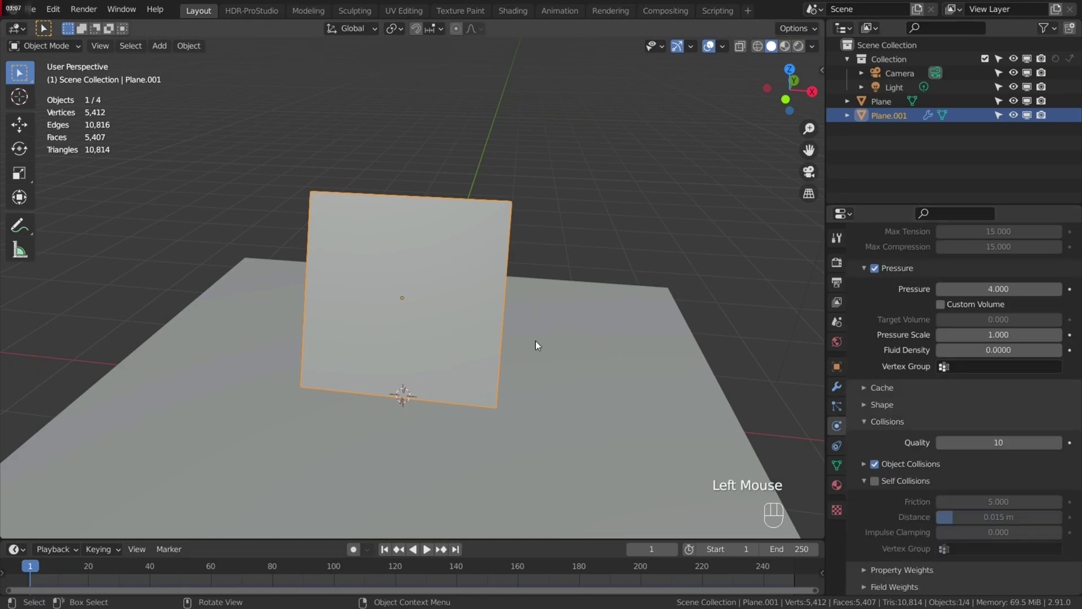
scroll(535, 341, "down", 3)
mouse_move(535, 340)
middle_mouse_down()
mouse_move(502, 391)
mouse_move(468, 355)
middle_mouse_up()
left_click(519, 371)
scroll(522, 371, "down", 1)
scroll(507, 380, "up", 1)
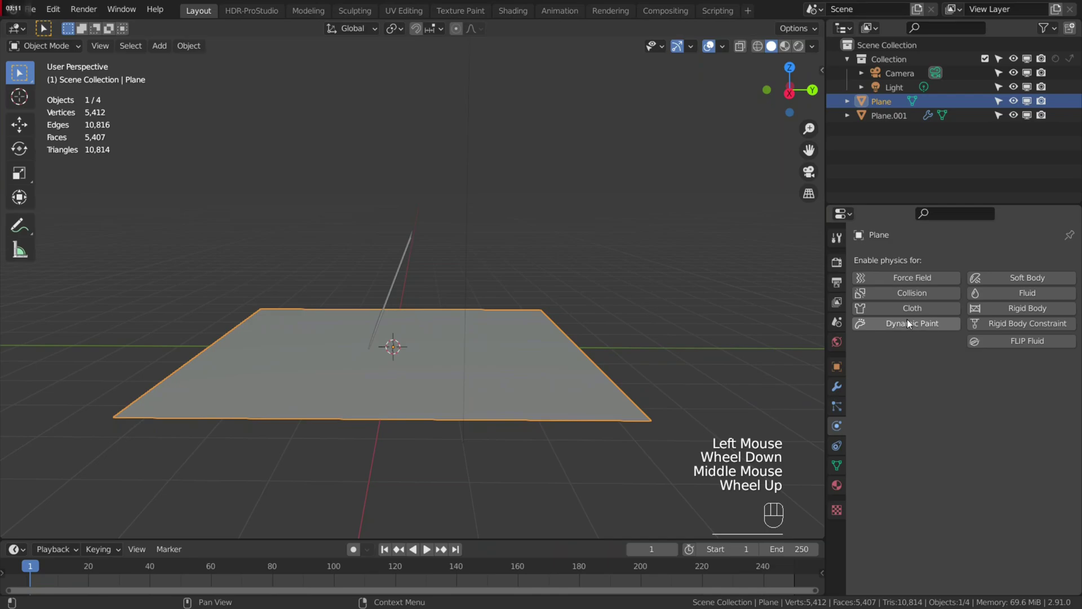
left_click(890, 291)
Orbit to a steeper view and reselect the cloth slab Plane.001.
middle_click_drag(415, 356, 520, 388)
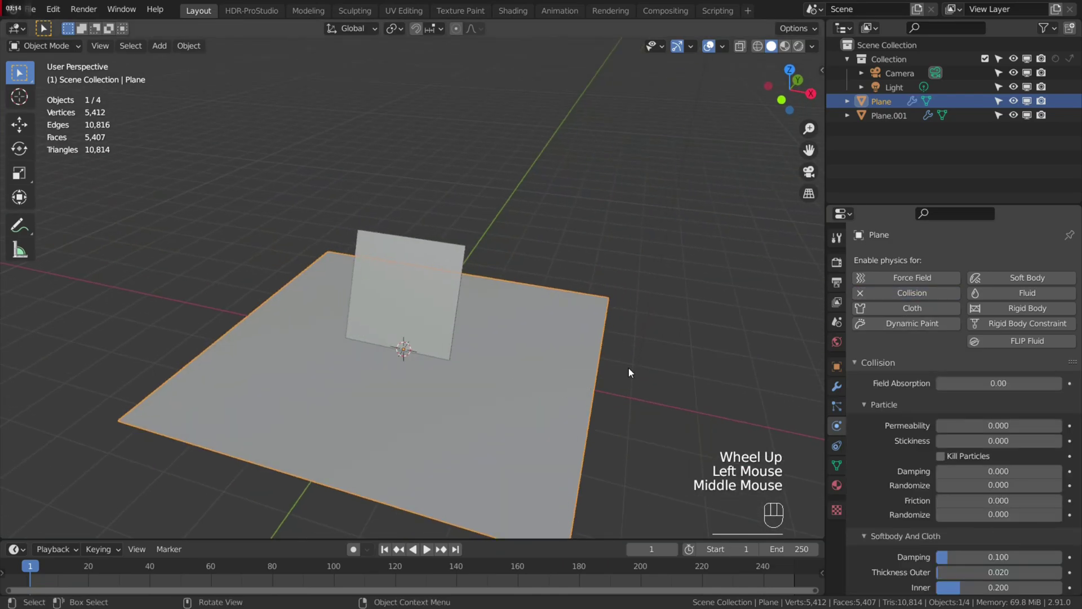
scroll(475, 313, "up", 1)
scroll(480, 261, "up", 2)
left_click(451, 257)
mouse_move(453, 256)
middle_mouse_down()
mouse_move(421, 214)
mouse_move(441, 209)
middle_mouse_up()
left_click(421, 215)
scroll(441, 209, "up", 1)
scroll(416, 243, "down", 2)
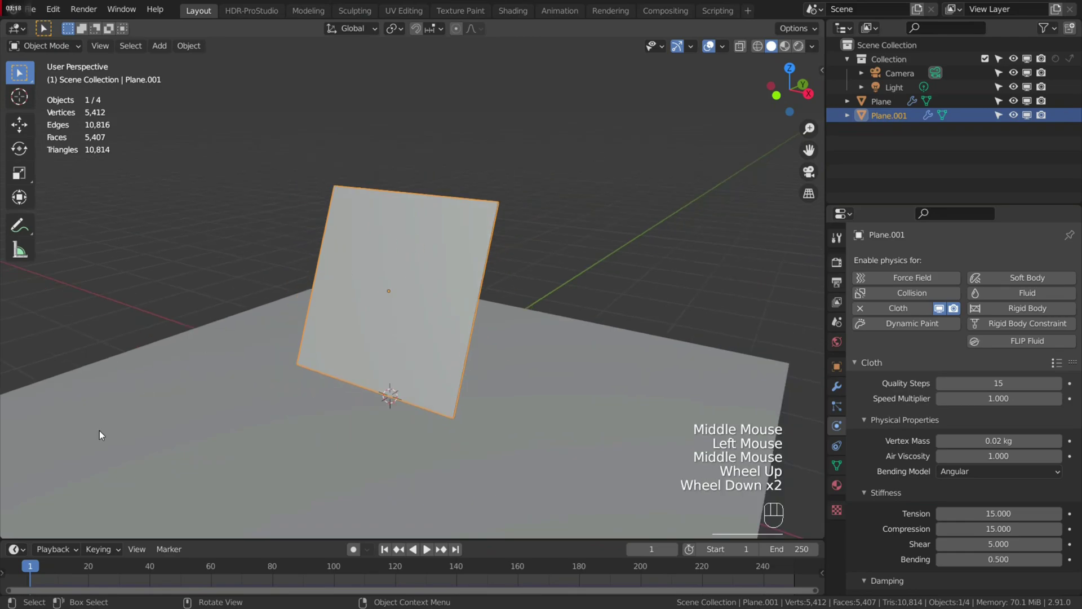
Rewind to frame 0, play the cloth simulation, and stop at frame 18 to inspect the pillow.
left_click_drag(33, 570, 11, 567)
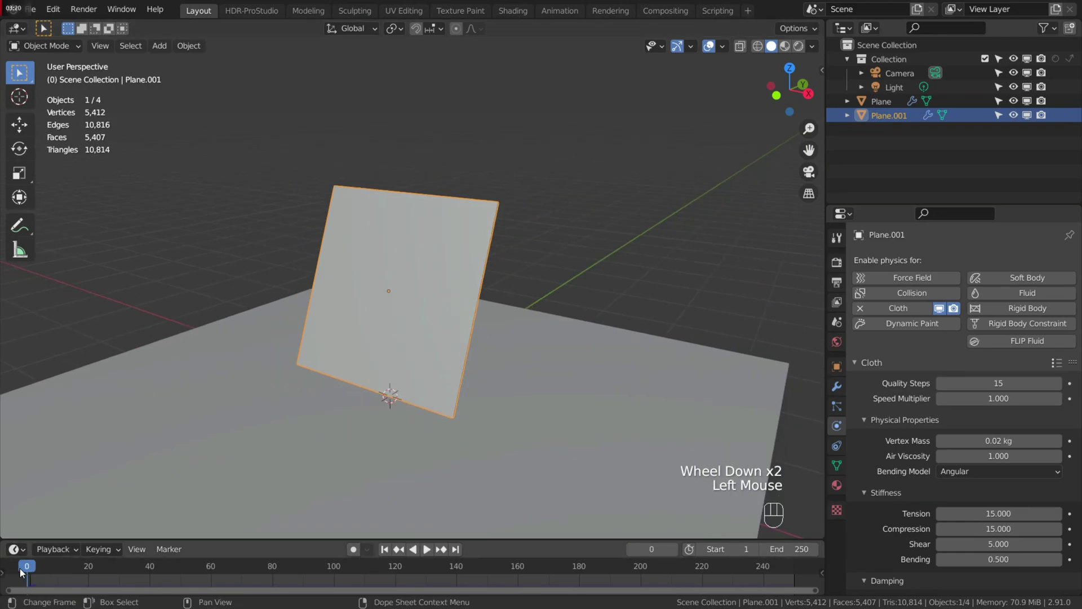
key("space")
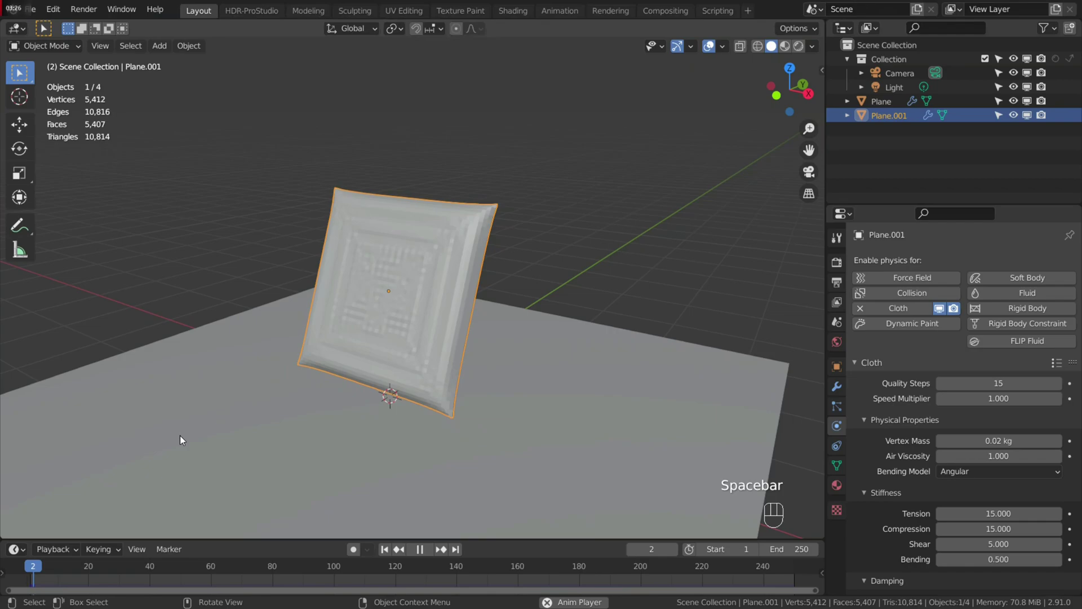
key("space")
scroll(296, 341, "up", 3)
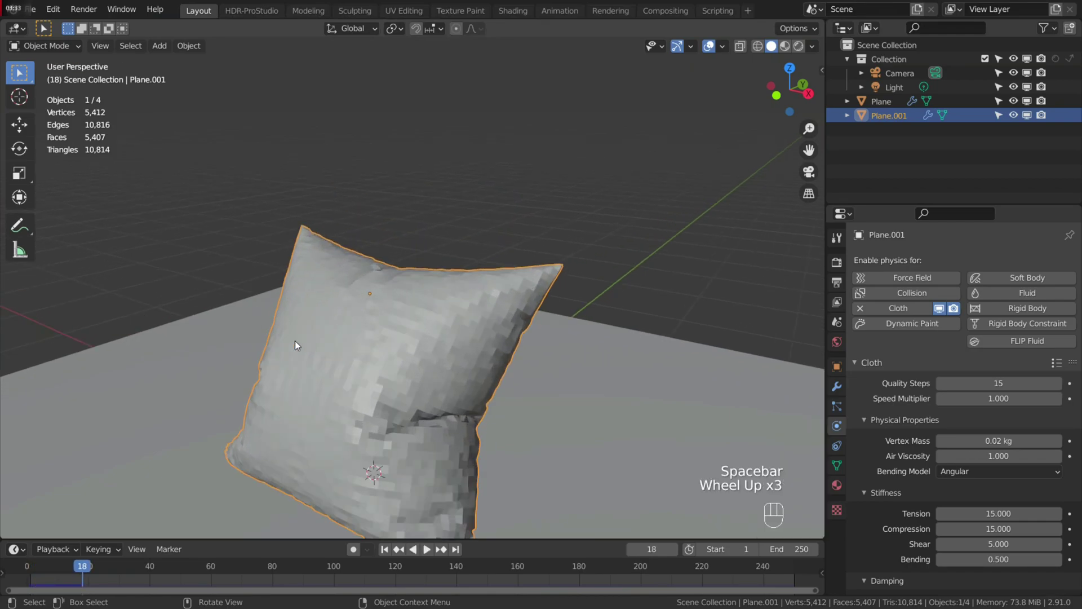
mouse_move(297, 341)
middle_mouse_down()
mouse_move(381, 355)
mouse_move(376, 279)
middle_mouse_up()
mouse_move(376, 280)
middle_mouse_down()
mouse_move(365, 204)
mouse_move(265, 198)
middle_mouse_up()
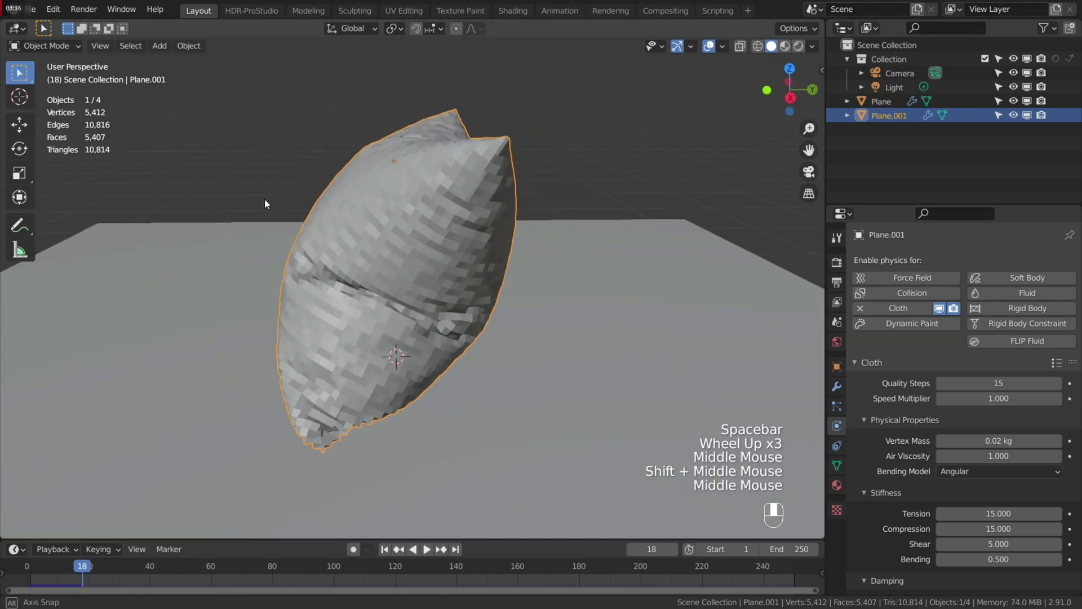
scroll(373, 194, "up", 2)
mouse_move(373, 194)
middle_mouse_down()
mouse_move(432, 205)
mouse_move(345, 213)
middle_mouse_up()
scroll(346, 213, "down", 2)
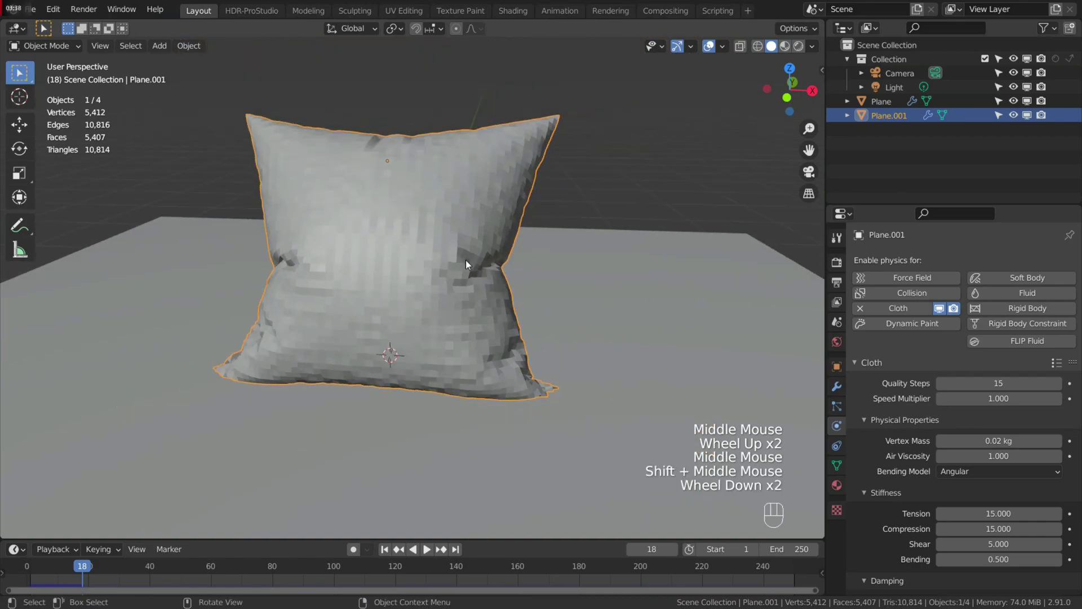
Add a Subdivision Surface modifier to the pillow and move it above Cloth.
left_click(836, 385)
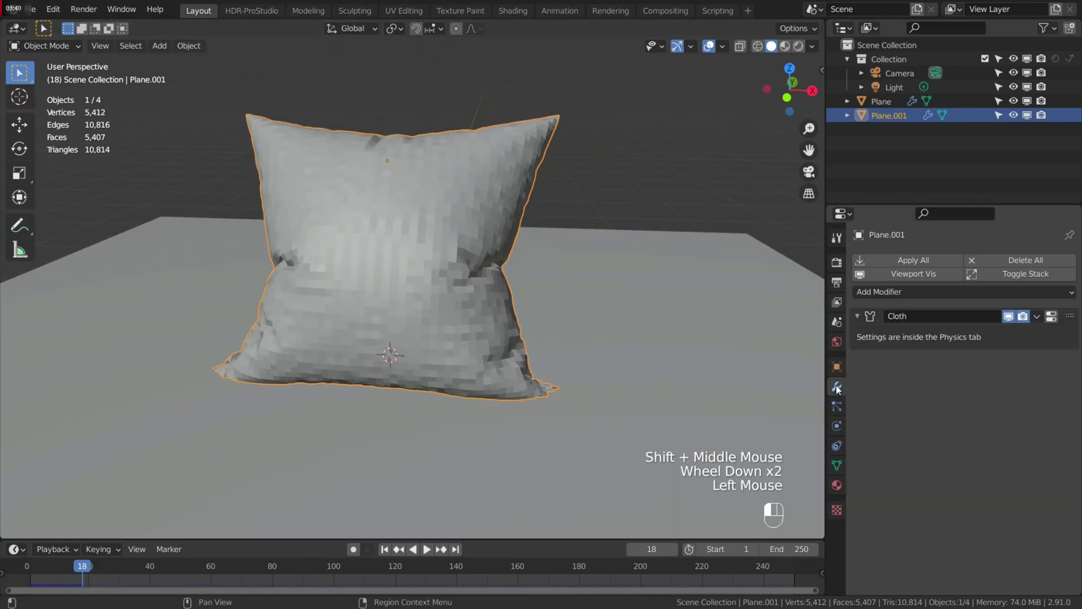
left_click(920, 289)
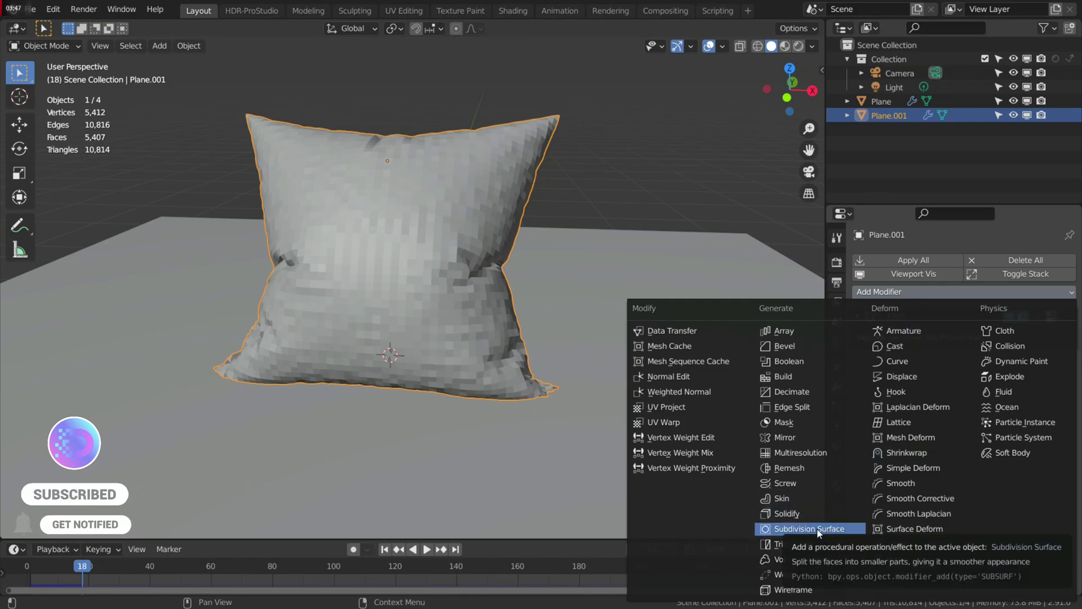
left_click(797, 529)
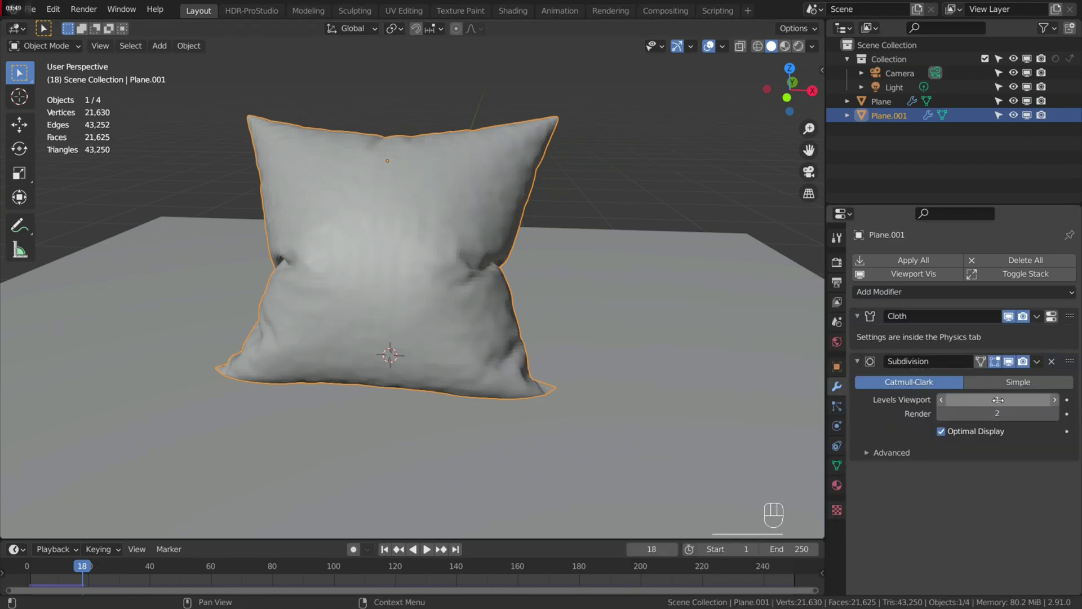
left_click_drag(1068, 361, 1067, 316)
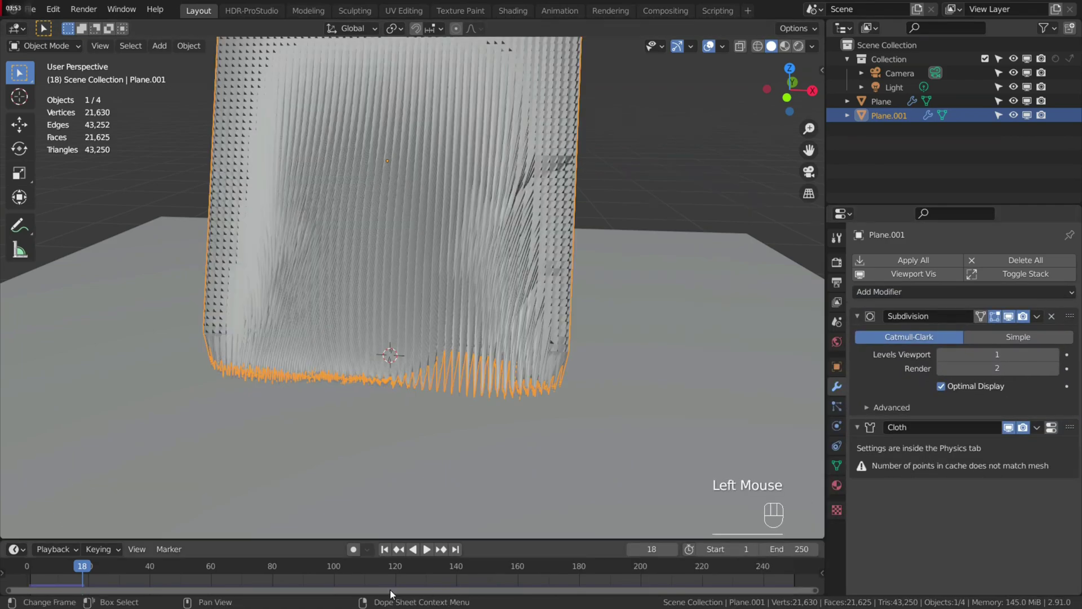
Rewind the timeline to frame 0 and replay the cloth simulation.
left_click_drag(83, 568, 27, 566)
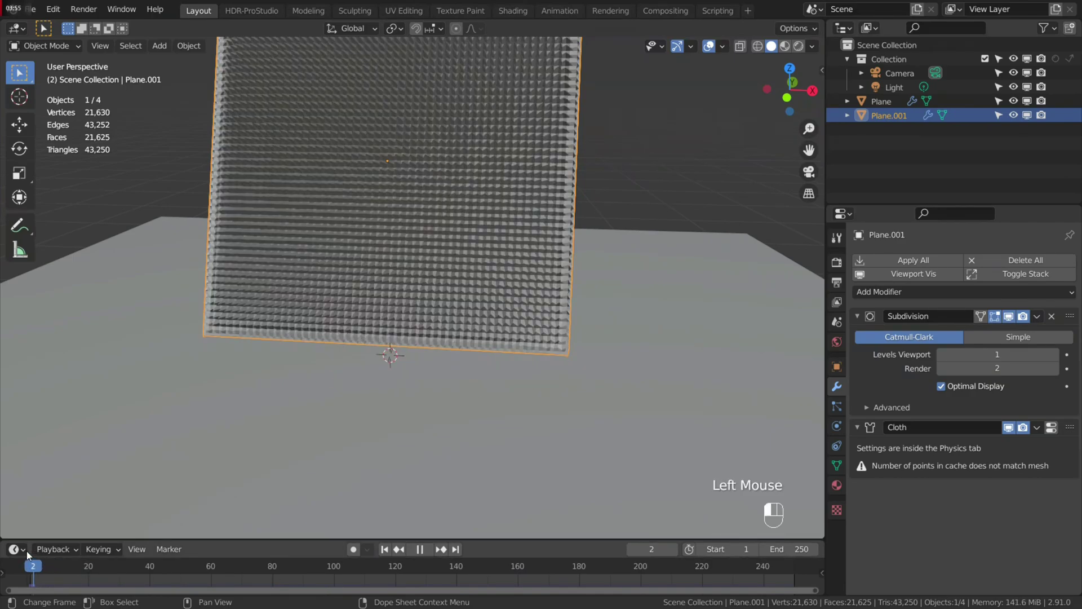
scroll(447, 381, "down", 3)
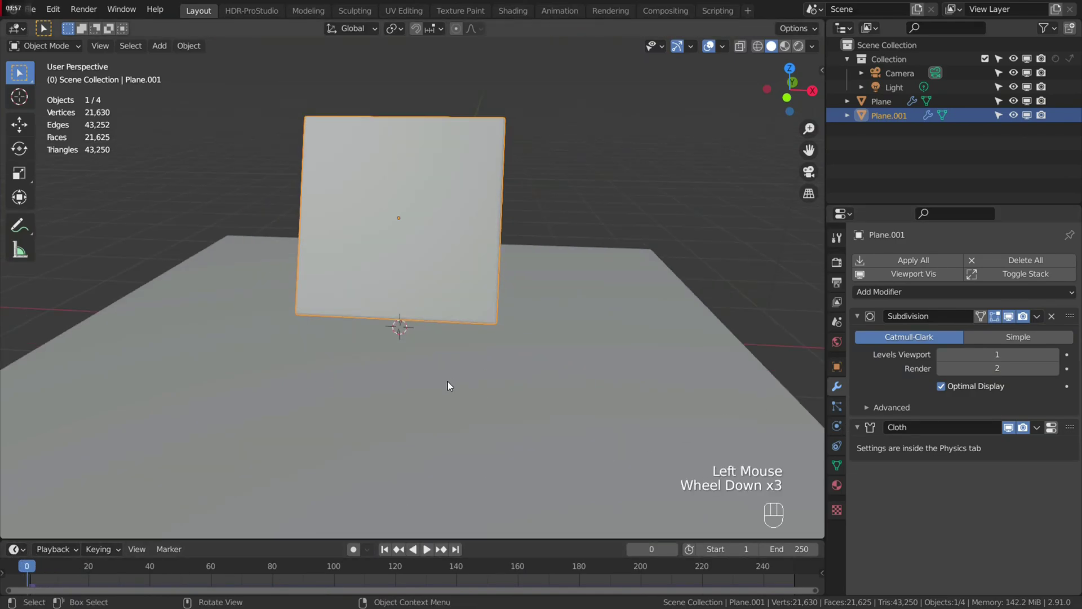
scroll(447, 381, "up", 2)
middle_click_drag(447, 382, 355, 365)
key("space")
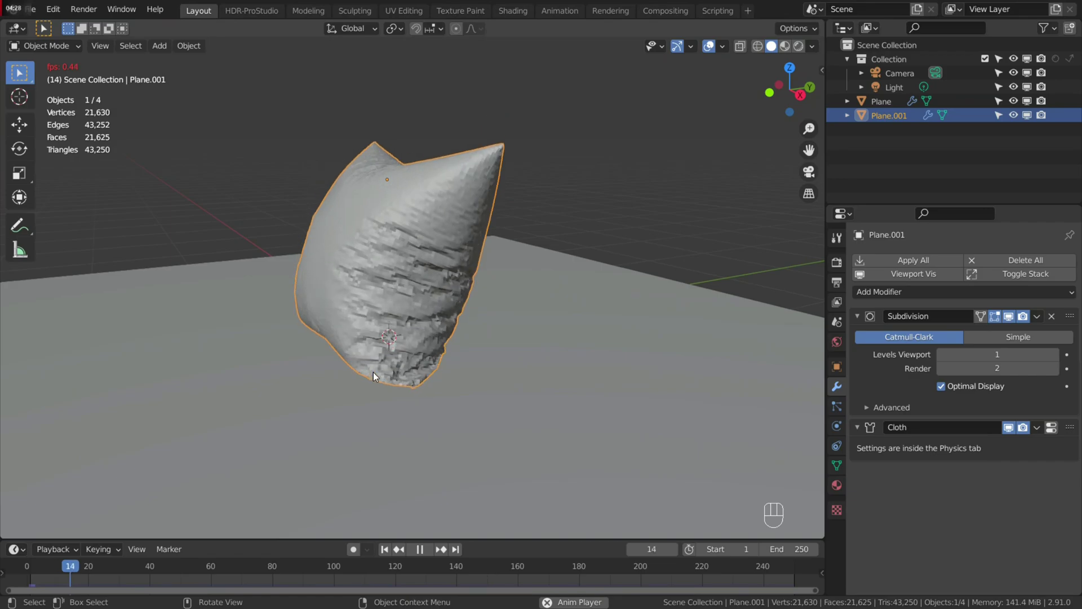
Stop the playback and inspect the pillow from a low angle.
key("space")
scroll(373, 372, "up", 2)
mouse_move(373, 372)
middle_mouse_down()
mouse_move(529, 209)
mouse_move(416, 133)
mouse_move(321, 220)
mouse_move(350, 234)
middle_mouse_up()
scroll(333, 251, "down", 3)
scroll(371, 248, "up", 3)
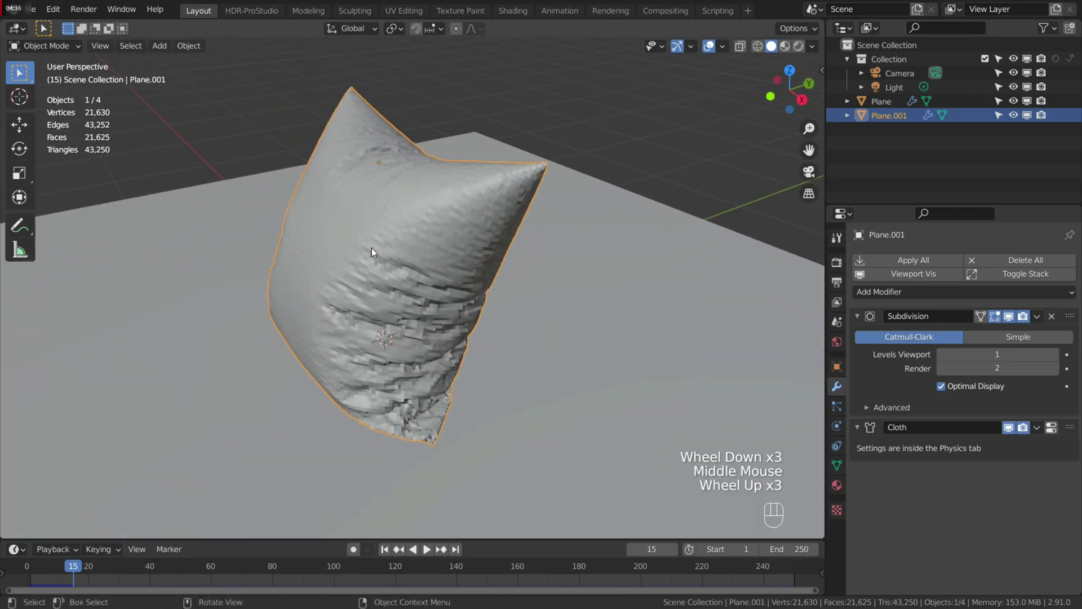
right_click(370, 246)
scroll(369, 247, "up", 1)
mouse_move(369, 246)
middle_mouse_down()
mouse_move(364, 283)
mouse_move(566, 227)
mouse_move(565, 236)
mouse_move(457, 268)
mouse_move(389, 268)
mouse_move(347, 292)
mouse_move(78, 541)
middle_mouse_up()
Scrub back to an earlier frame and briefly replay the simulation.
left_click_drag(68, 565, 44, 565)
scroll(169, 506, "down", 2)
scroll(168, 507, "up", 2)
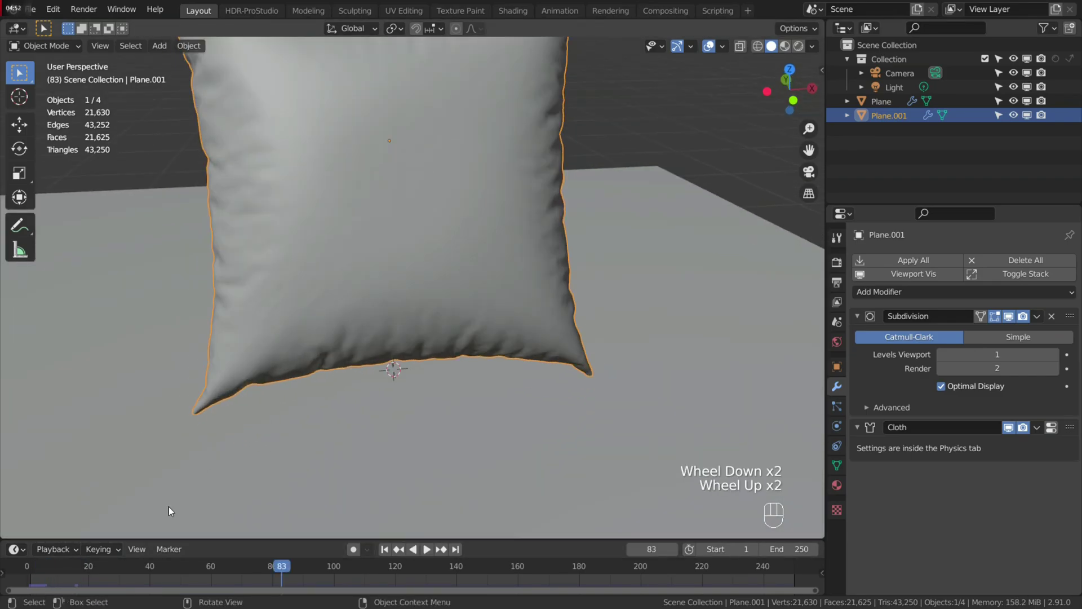
left_click(262, 370)
middle_click_drag(262, 369, 225, 395)
key("space")
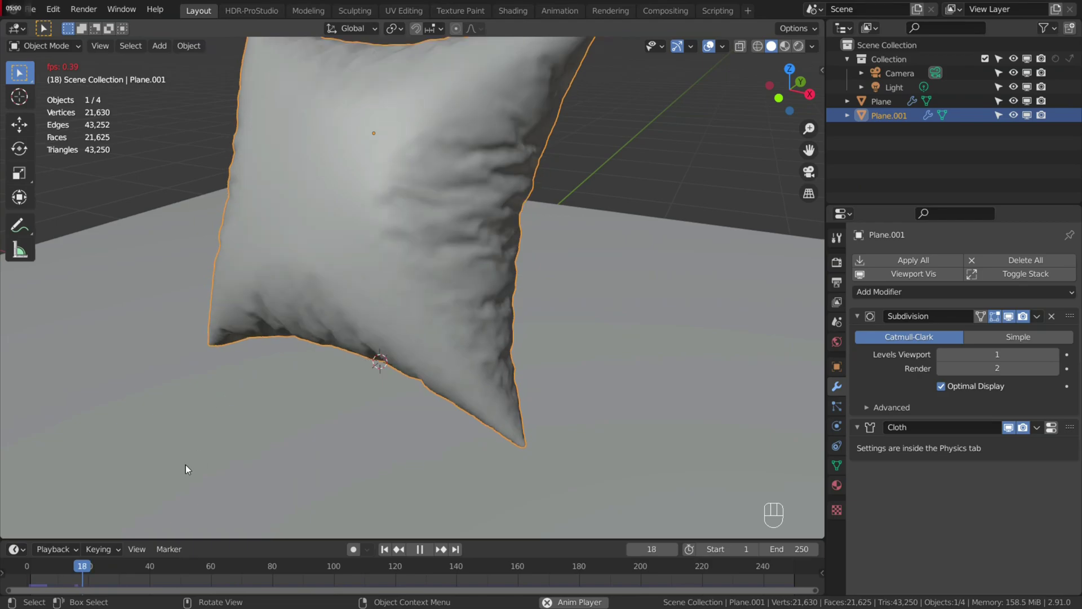
key("space")
Replay from frame 3, pause at frame 13, and inspect the inflated pillow.
left_click(27, 574)
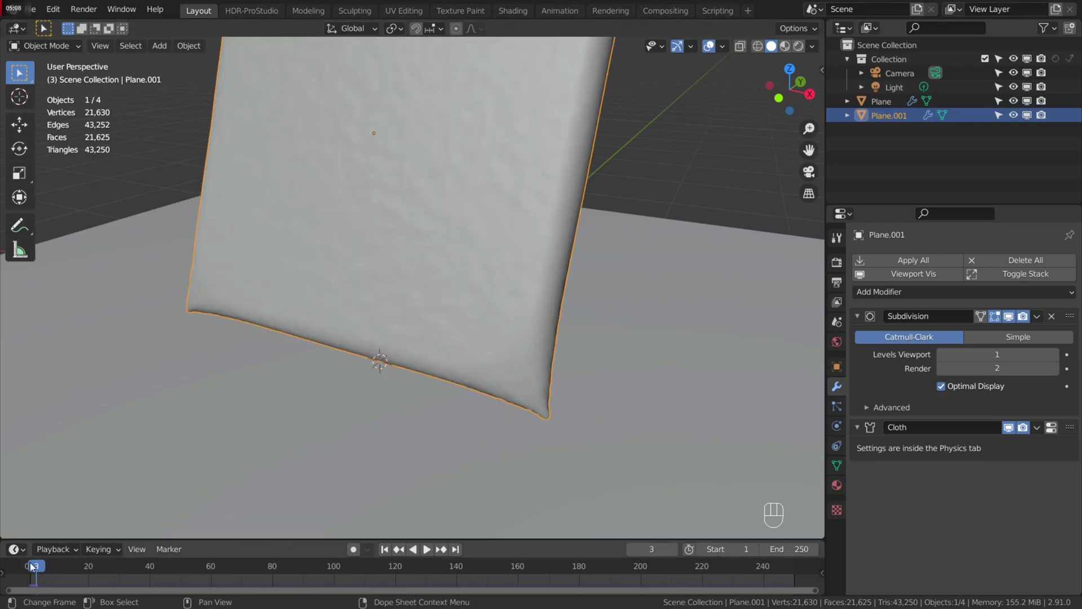
left_click(29, 562)
key("space")
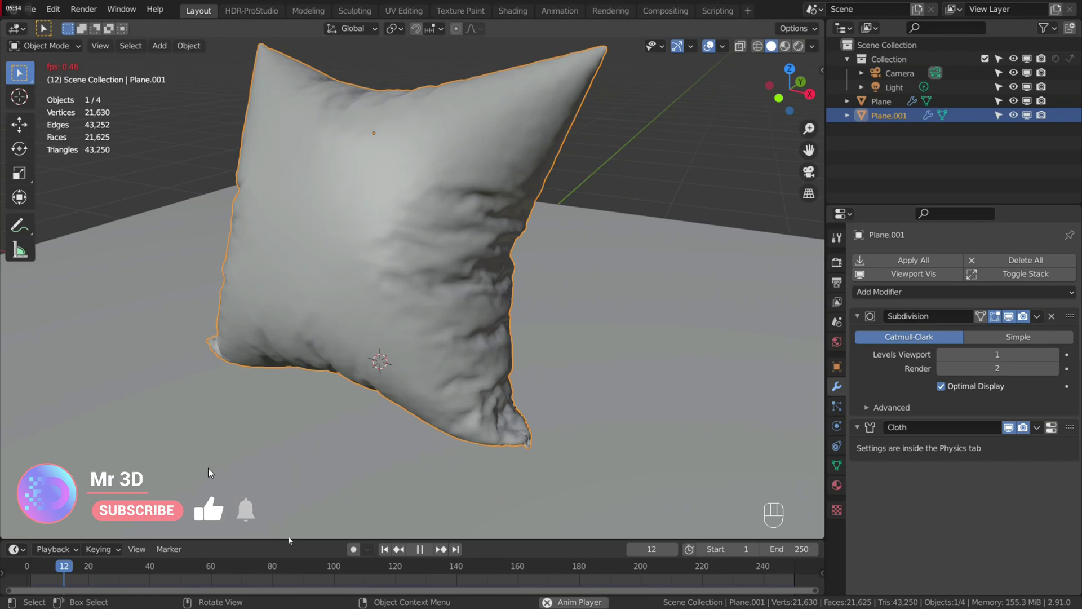
key("space")
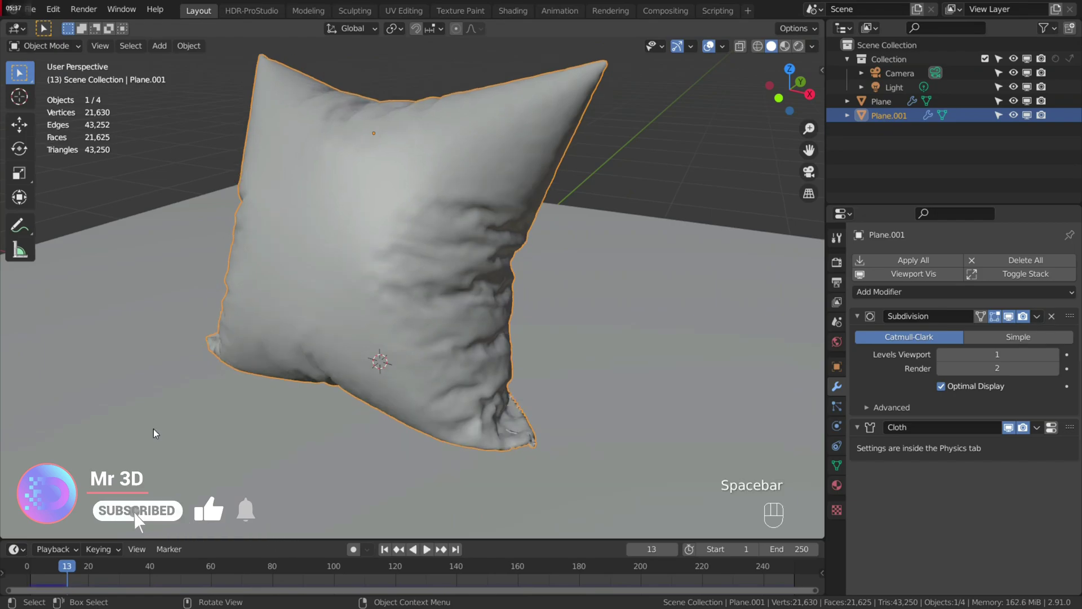
scroll(208, 473, "up", 2)
mouse_move(208, 473)
middle_mouse_down()
mouse_move(312, 274)
mouse_move(415, 288)
middle_mouse_up()
scroll(364, 279, "up", 1)
scroll(363, 279, "down", 2)
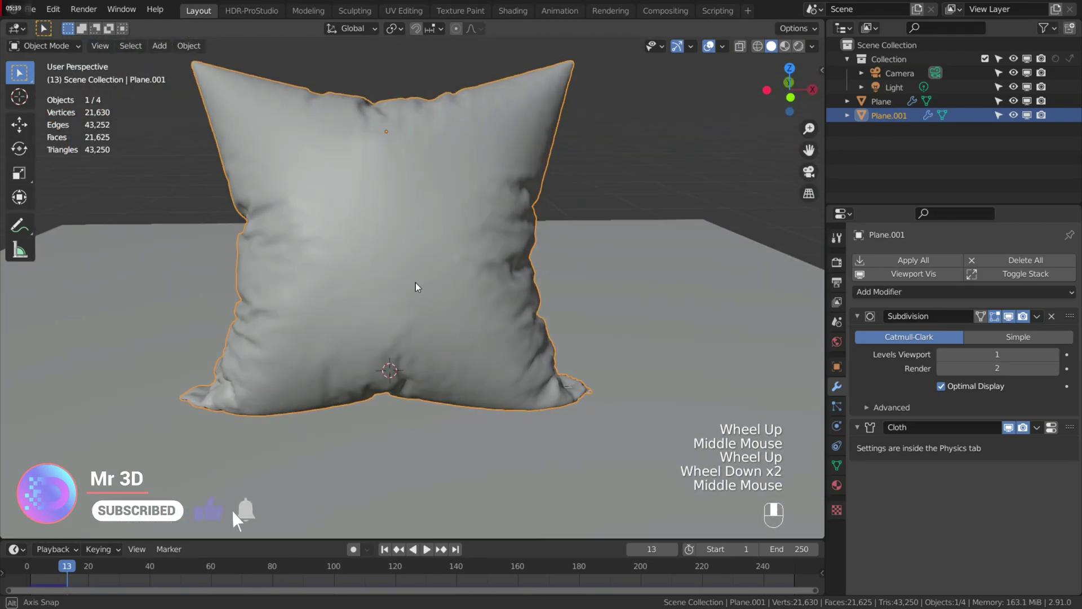
right_click(339, 283)
mouse_move(338, 296)
middle_mouse_down()
mouse_move(461, 288)
mouse_move(374, 291)
middle_mouse_up()
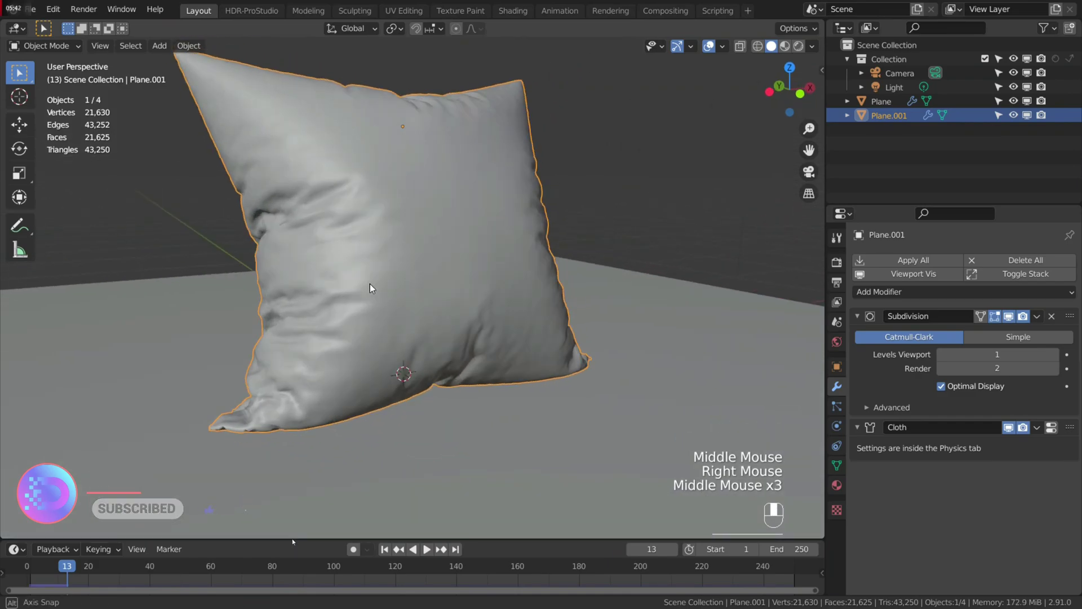
Apply the Subdivision and Cloth modifiers to the pillow.
left_click(1036, 317)
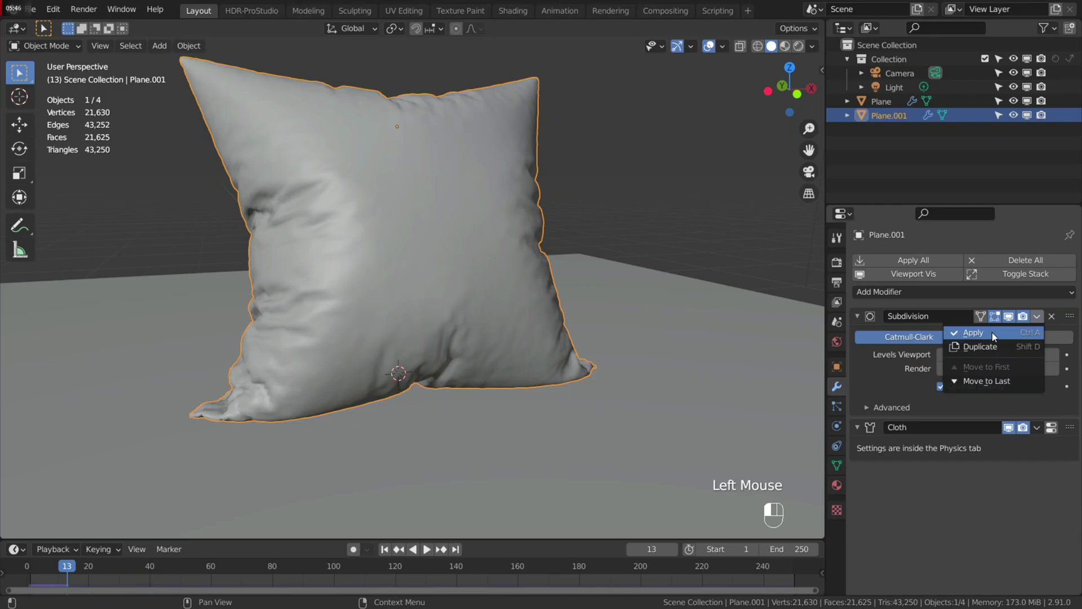
left_click(991, 332)
left_click(1037, 317)
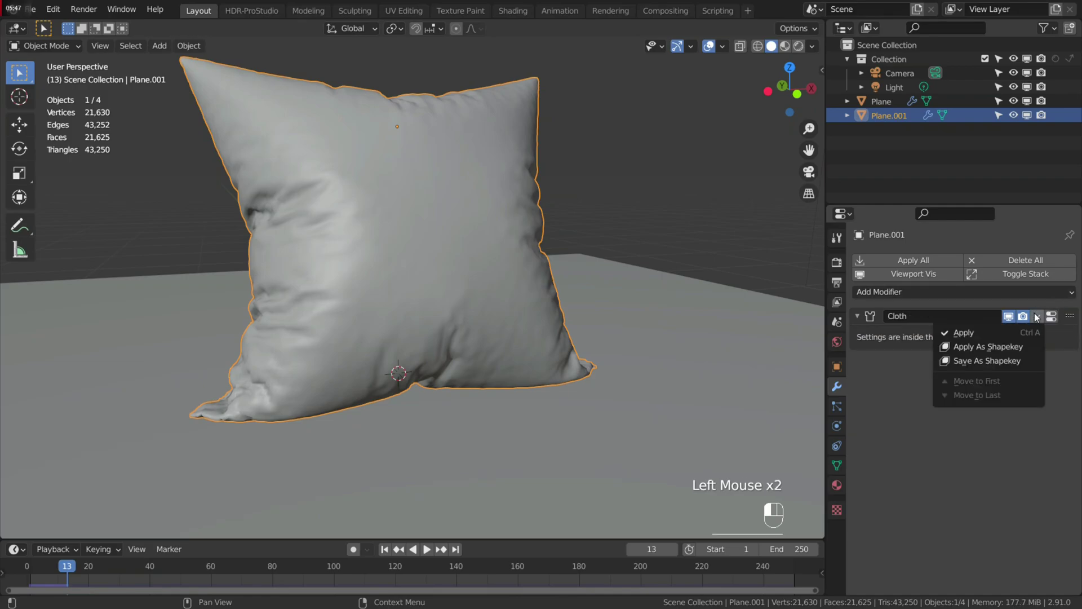
left_click(998, 337)
scroll(507, 330, "down", 2)
Test-move the pillow, cancel the move, and reset the timeline to frame 0.
middle_click_drag(432, 346, 457, 334)
key("g")
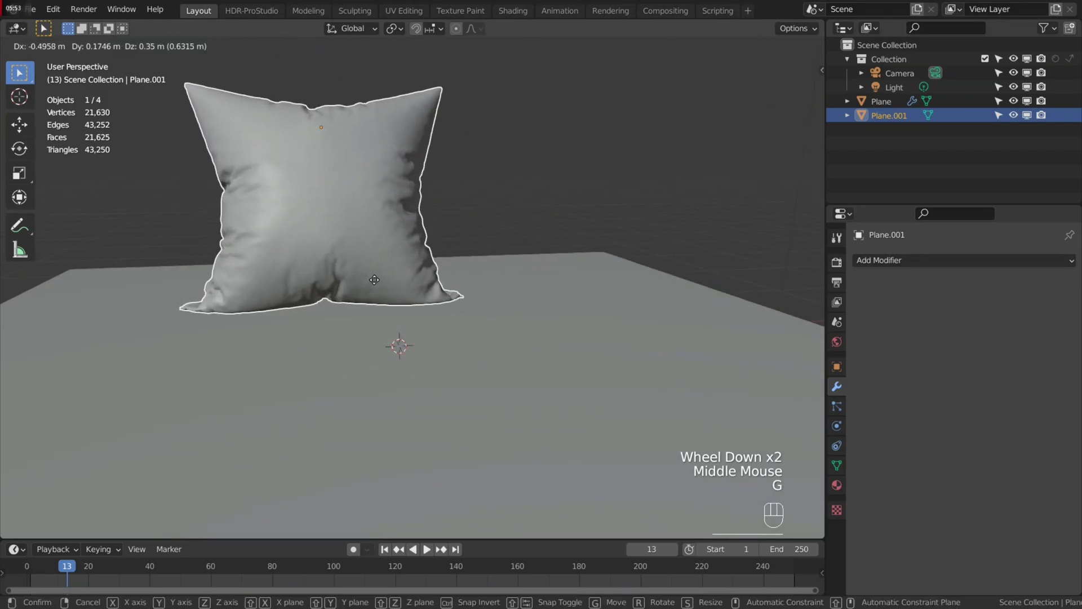
mouse_move(470, 243)
middle_mouse_down()
mouse_move(410, 244)
mouse_move(389, 258)
middle_mouse_up()
key("g")
scroll(397, 253, "down", 1)
scroll(389, 259, "up", 1)
scroll(389, 259, "up", 5)
scroll(416, 316, "down", 2)
middle_click_drag(416, 315, 405, 338)
scroll(410, 334, "down", 2)
left_click(27, 566)
scroll(355, 253, "up", 1)
mouse_move(355, 253)
middle_mouse_down()
mouse_move(352, 211)
mouse_move(496, 260)
mouse_move(523, 203)
middle_mouse_up()
scroll(353, 211, "up", 1)
scroll(523, 203, "up", 2)
Apply a second Subdivision Surface (about 86,500 vertices) and open Material Properties.
left_click(921, 260)
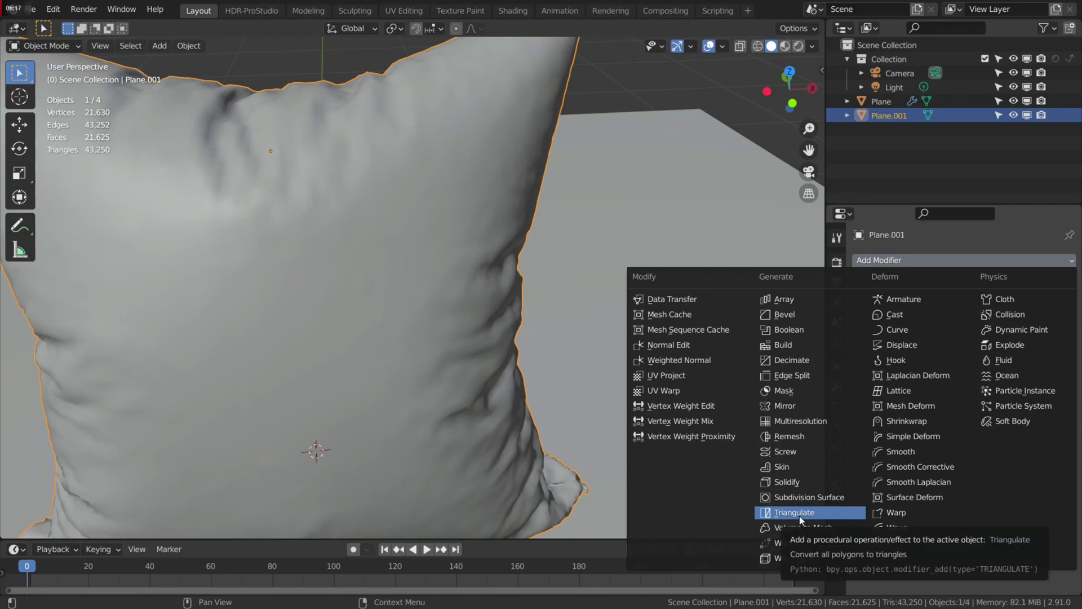
left_click(794, 498)
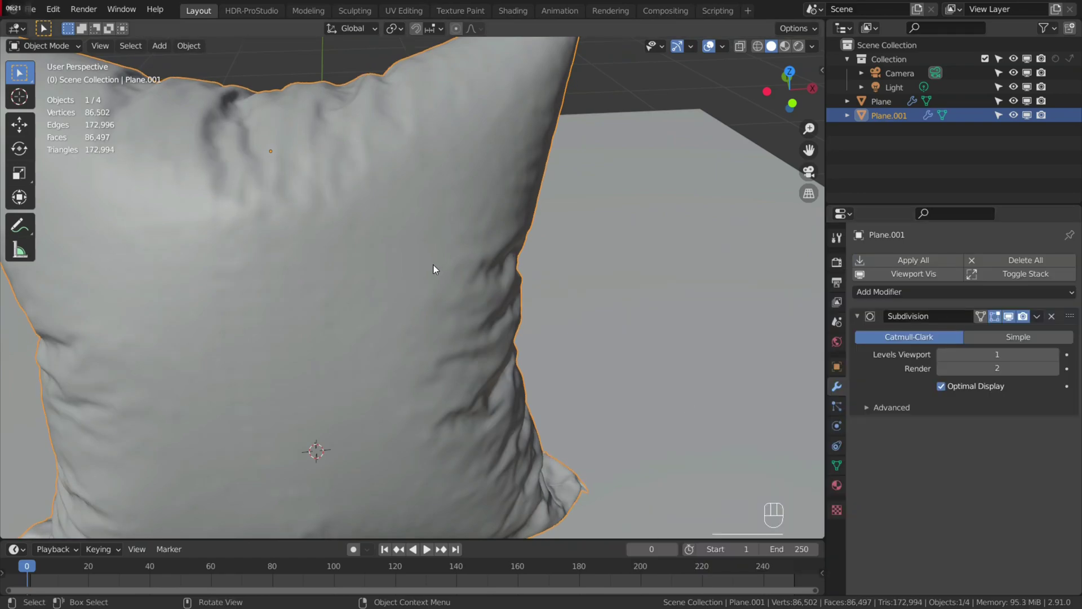
scroll(435, 266, "down", 2)
mouse_move(435, 266)
middle_mouse_down()
mouse_move(394, 216)
mouse_move(725, 425)
middle_mouse_up()
scroll(394, 216, "up", 2)
key("ctrl+a")
scroll(401, 225, "down", 2)
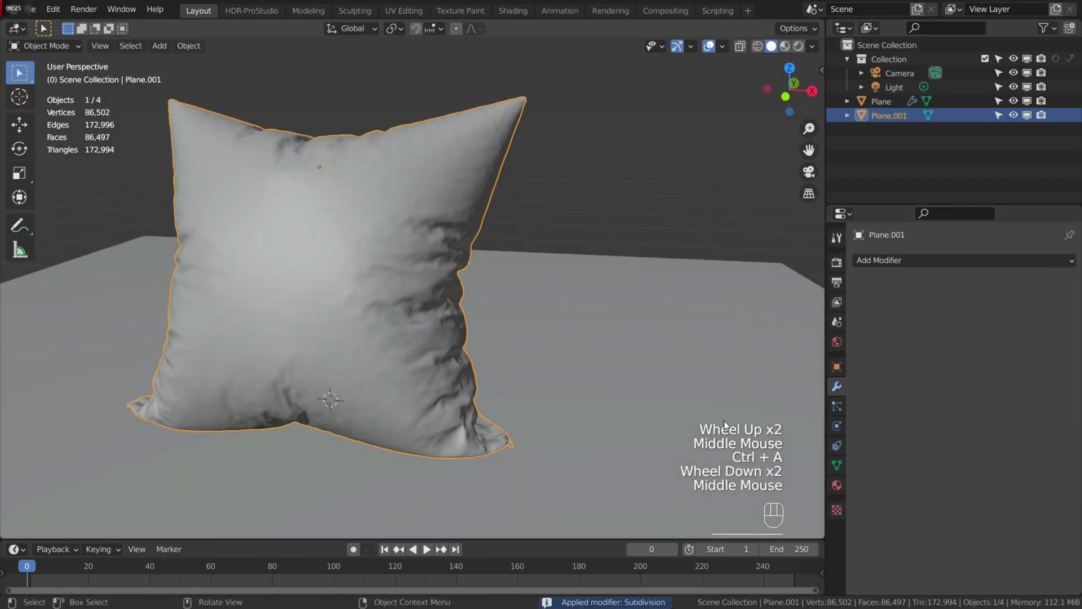
left_click(836, 485)
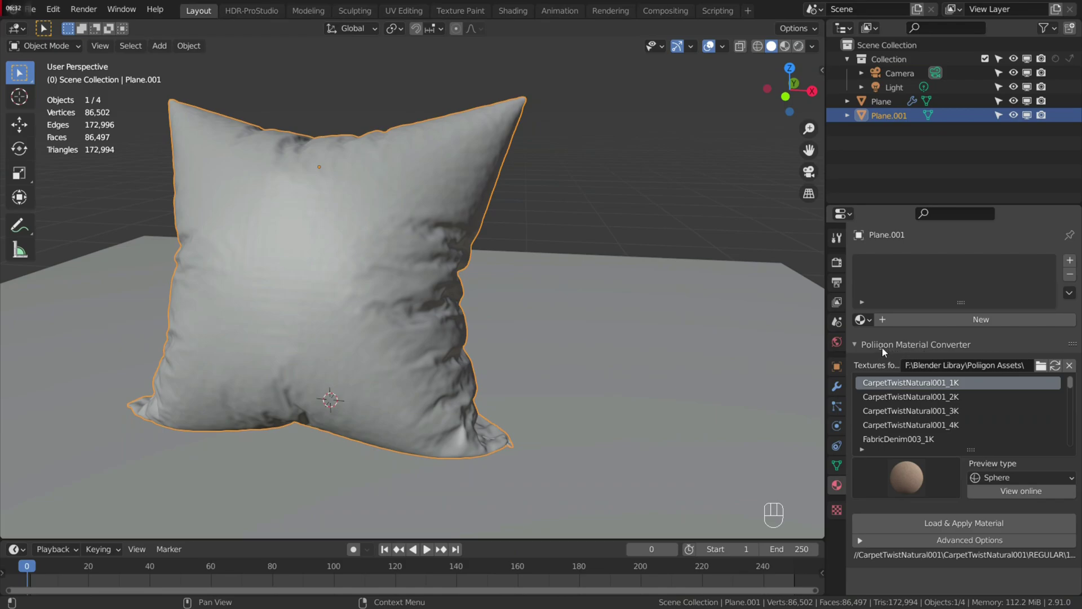
scroll(938, 397, "down", 2)
Load and apply FabricUpholsteryMidCenturyPebbles001_4K from the Poliigon Material Converter.
left_click(935, 397)
scroll(927, 404, "down", 11)
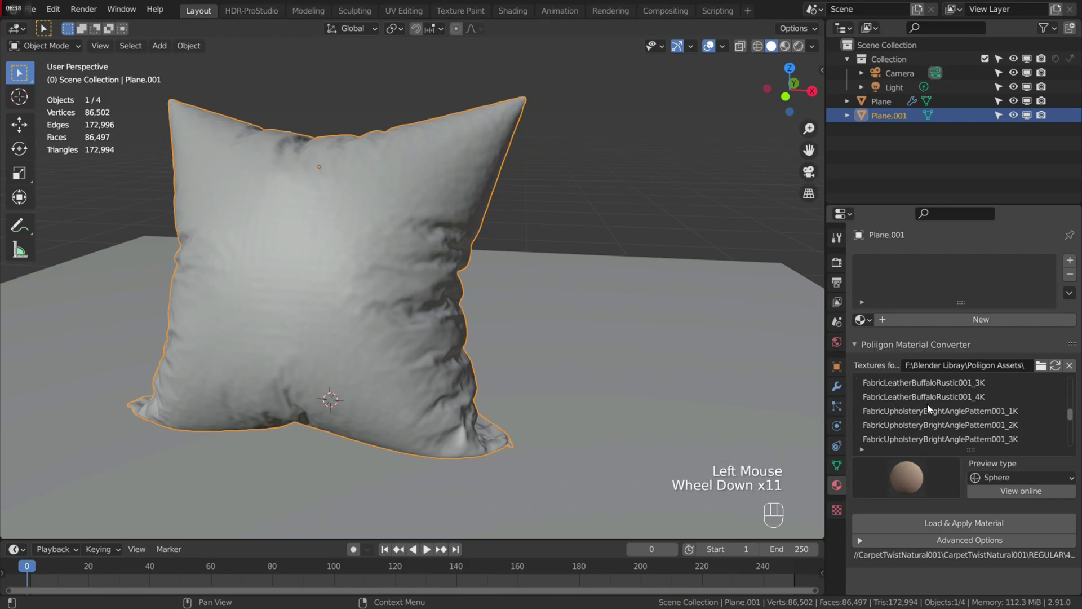
left_click(926, 405)
scroll(923, 407, "down", 5)
scroll(924, 406, "down", 4)
left_click(927, 384)
scroll(529, 309, "down", 3)
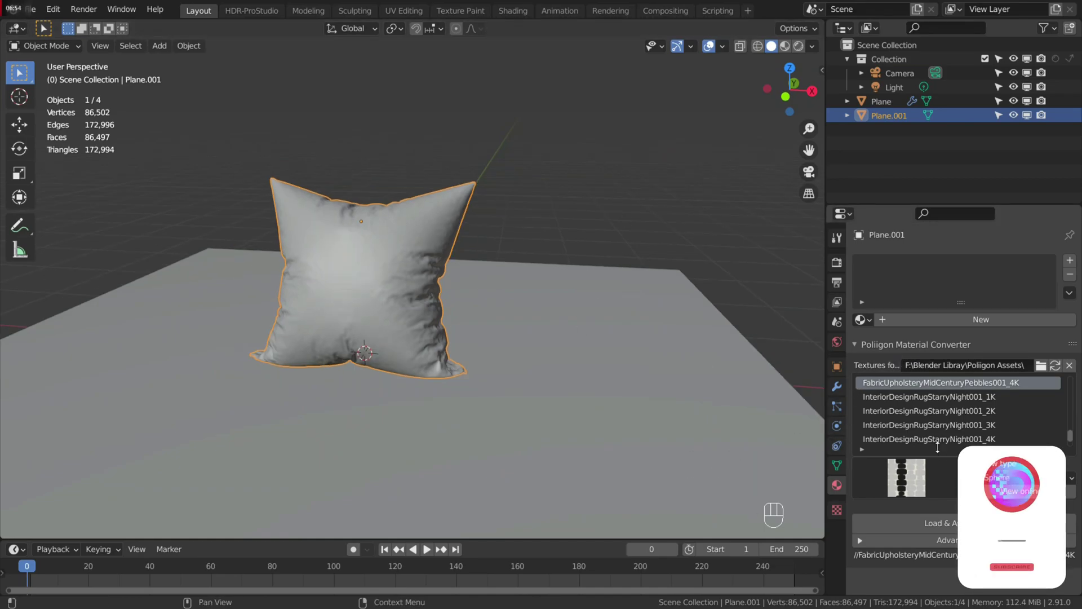
scroll(946, 427, "down", 2)
scroll(950, 471, "down", 1)
left_click(926, 523)
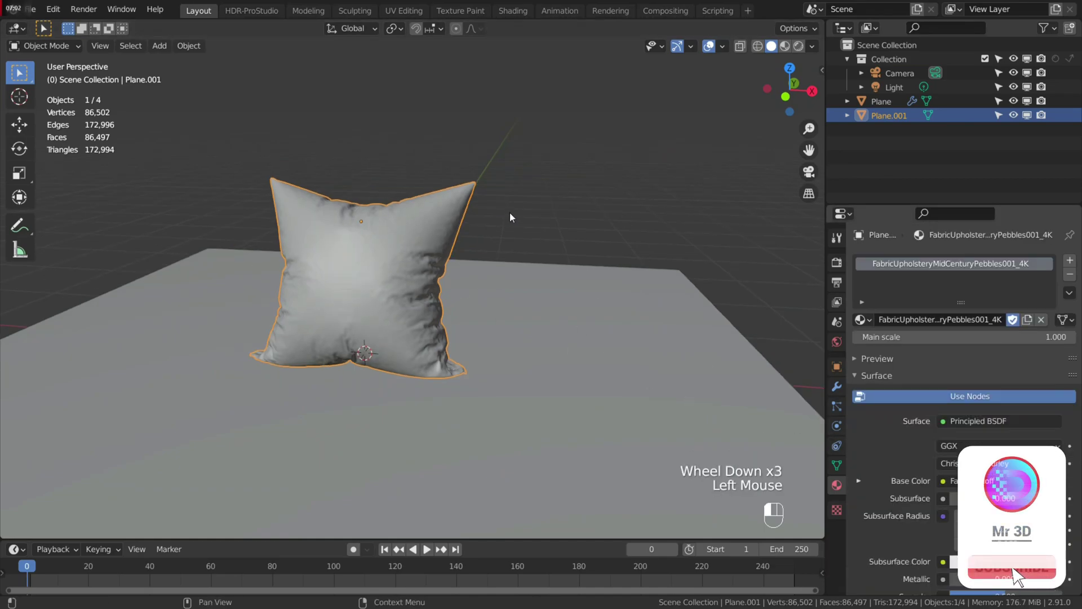
scroll(573, 246, "up", 3)
scroll(572, 246, "down", 2)
Switch to Material Preview, show Eevee render settings, and orbit the pebble-textured pillow.
left_click(785, 46)
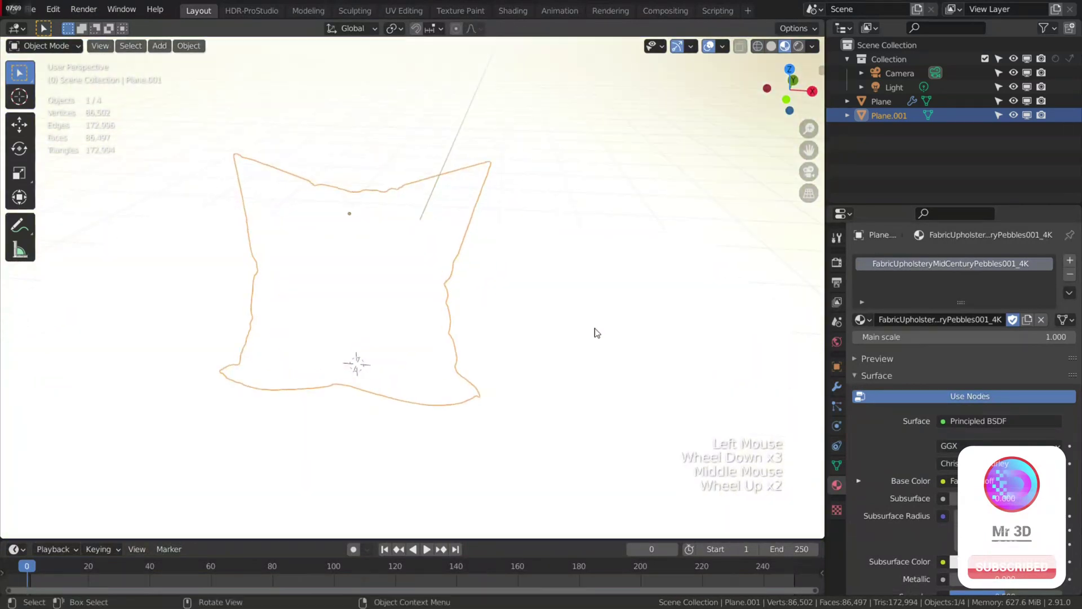
left_click(837, 261)
left_click(912, 483)
scroll(484, 254, "down", 2)
mouse_move(592, 338)
middle_mouse_down()
mouse_move(484, 255)
mouse_move(459, 282)
mouse_move(402, 279)
mouse_move(435, 302)
mouse_move(482, 237)
middle_mouse_up()
scroll(517, 271, "up", 3)
scroll(459, 283, "down", 1)
scroll(459, 266, "up", 1)
mouse_move(482, 236)
middle_mouse_down("shift")
mouse_move(499, 211)
mouse_move(483, 217)
mouse_move(502, 212)
mouse_move(485, 244)
middle_mouse_up("shift")
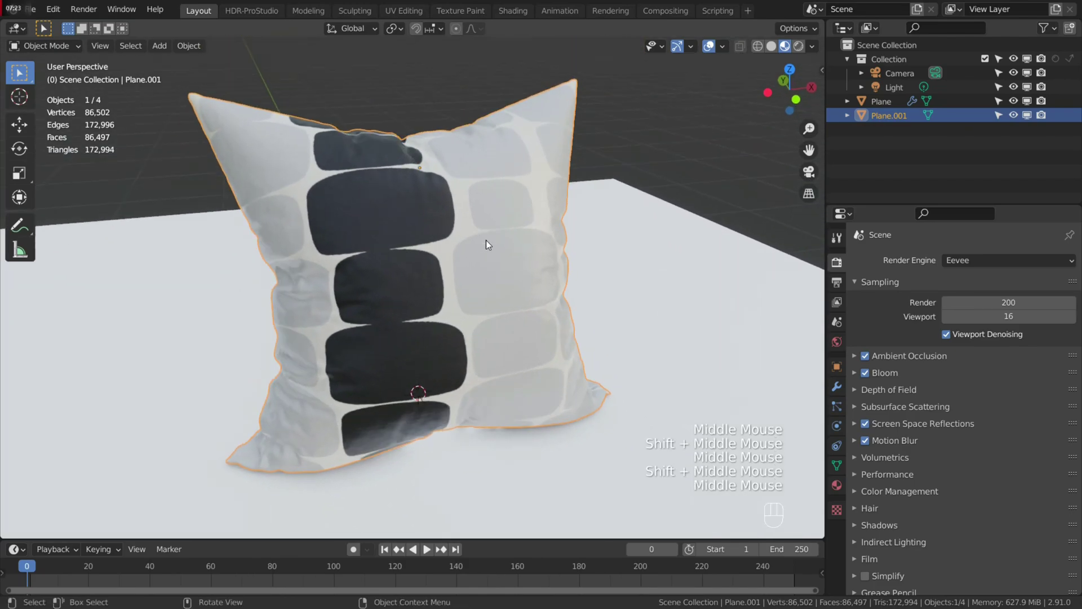